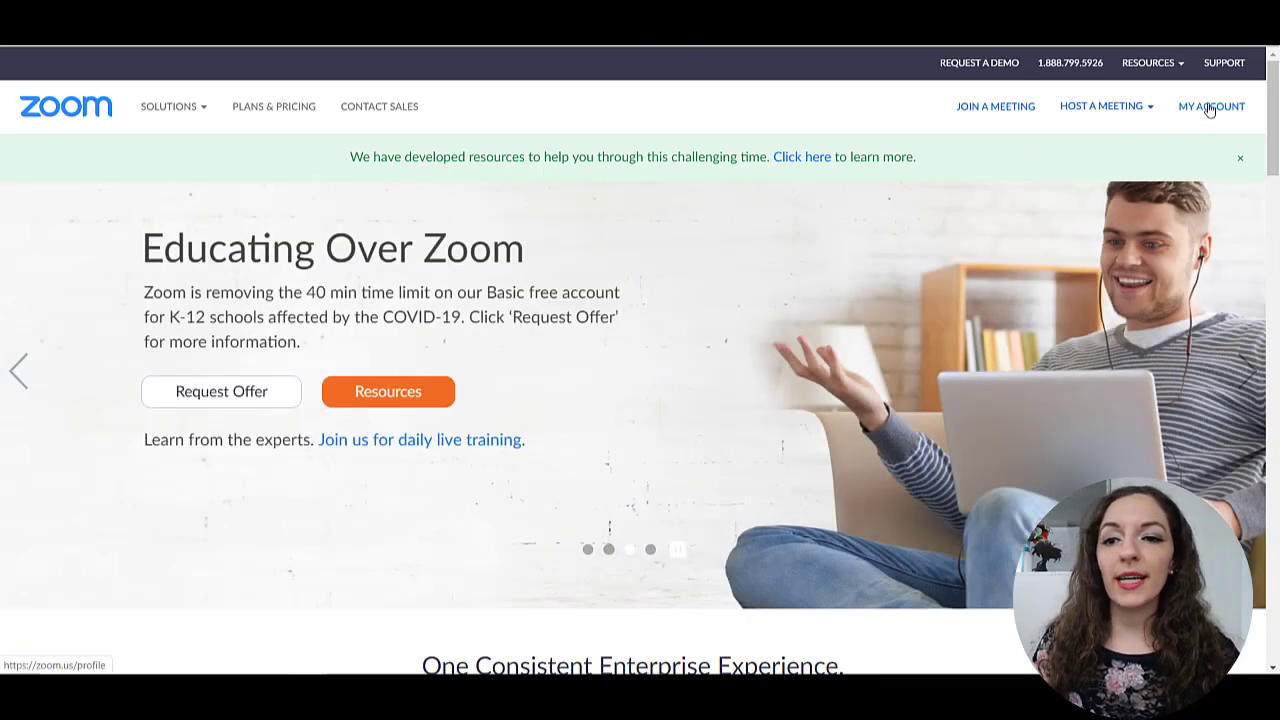
# - Open My Account from the Zoom homepage to reach the Profile page
pyautogui.click(1210, 108)
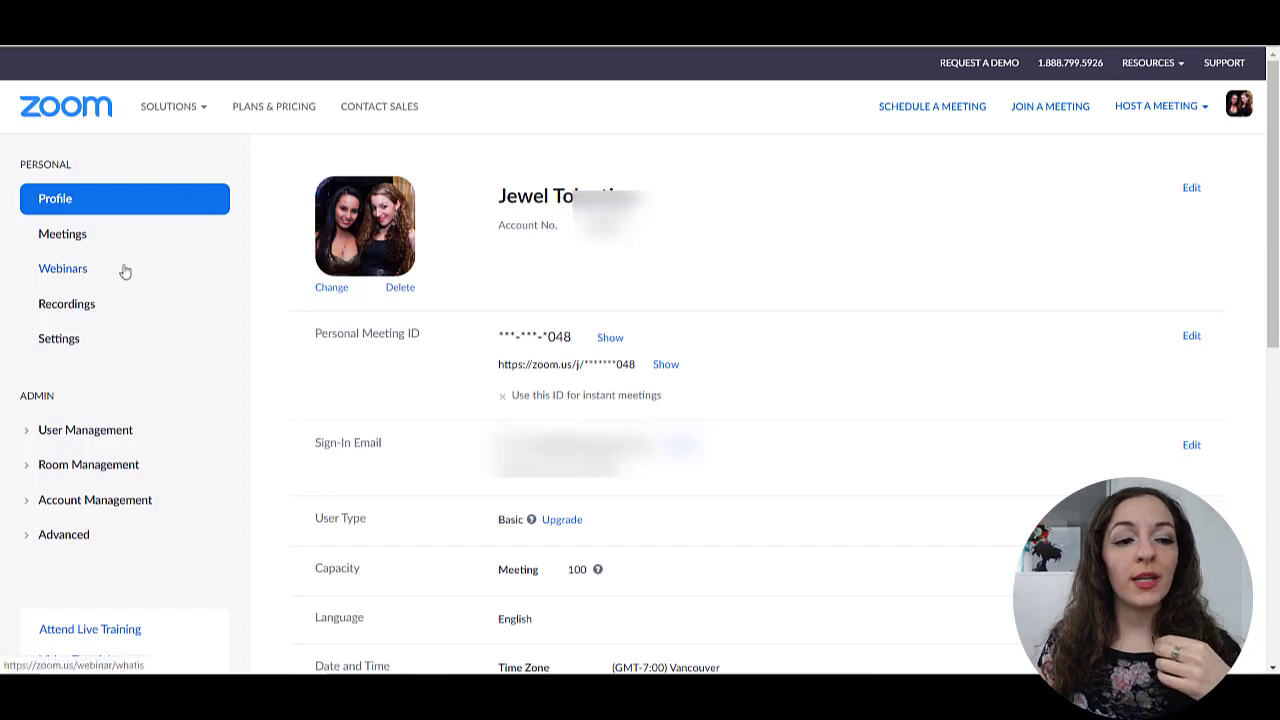
# - Switch from the Profile page to the Meetings page in the sidebar
pyautogui.click(73, 250)
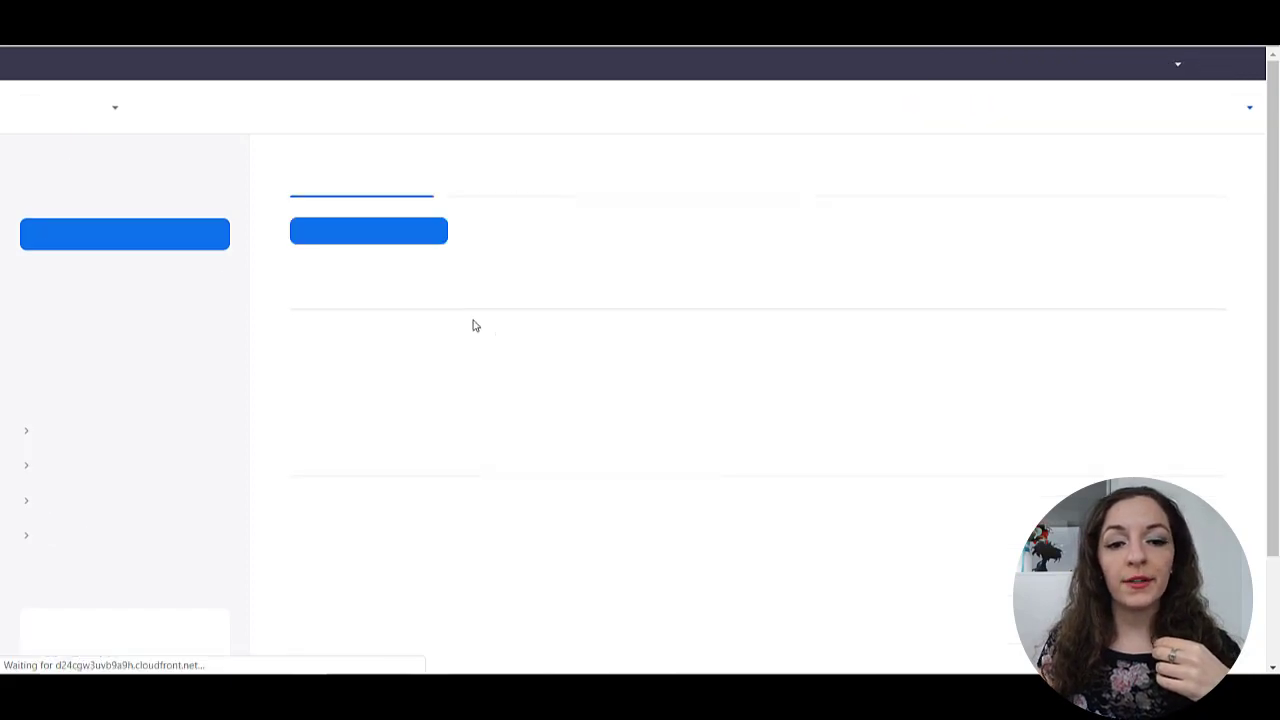
# - Start a new meeting and change its topic to 'My Test Meeting'
pyautogui.click(361, 232)
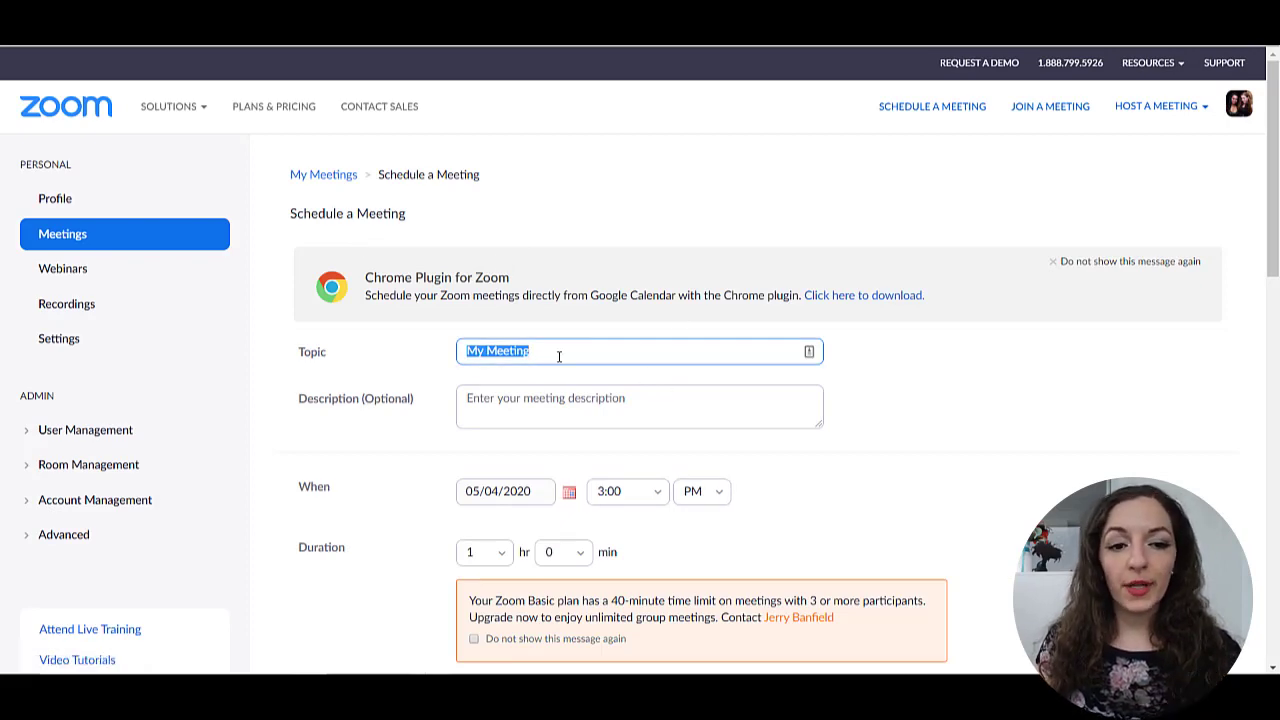
pyautogui.scroll(-5, 549, 354)
pyautogui.scroll(5, 586, 386)
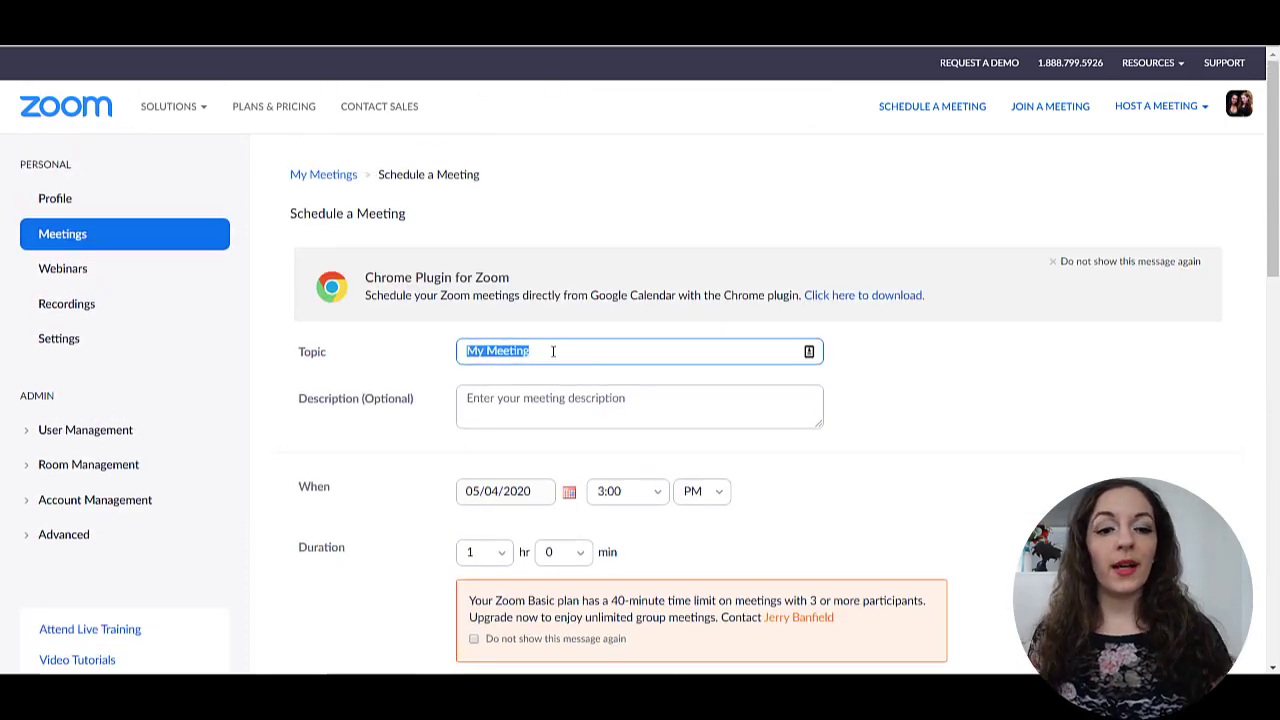
pyautogui.click(487, 351)
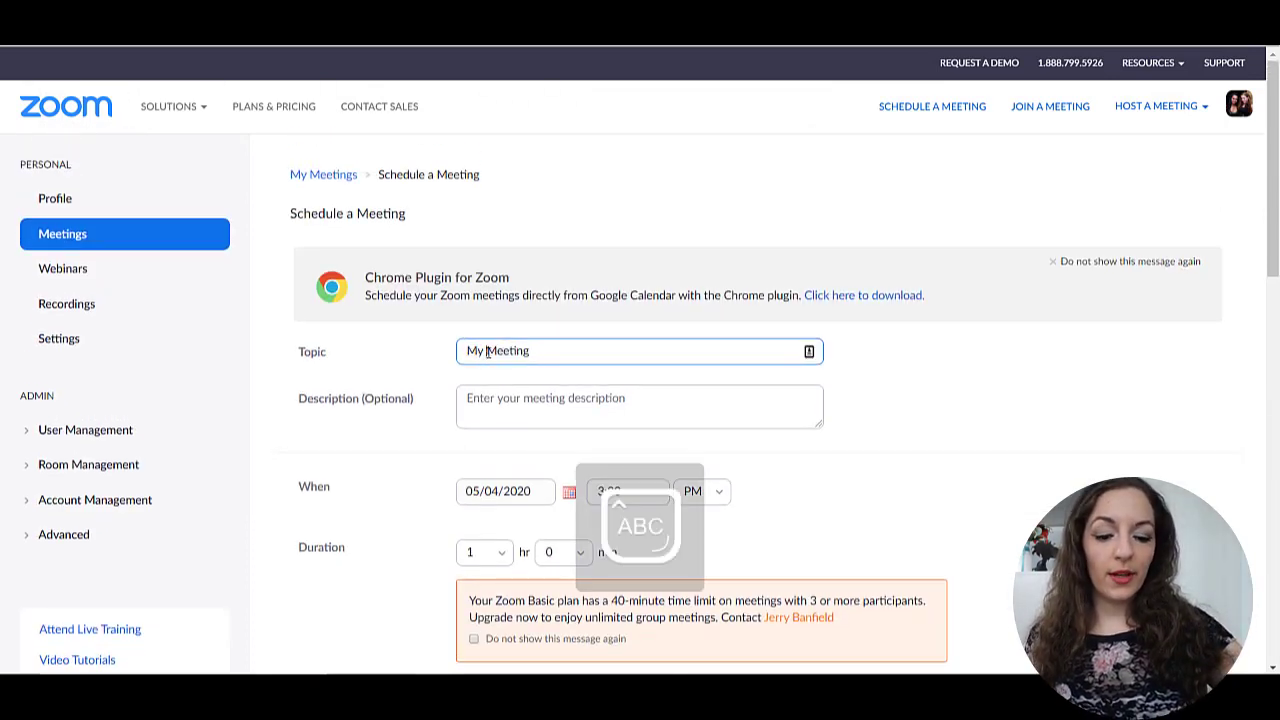
pyautogui.write('Test')
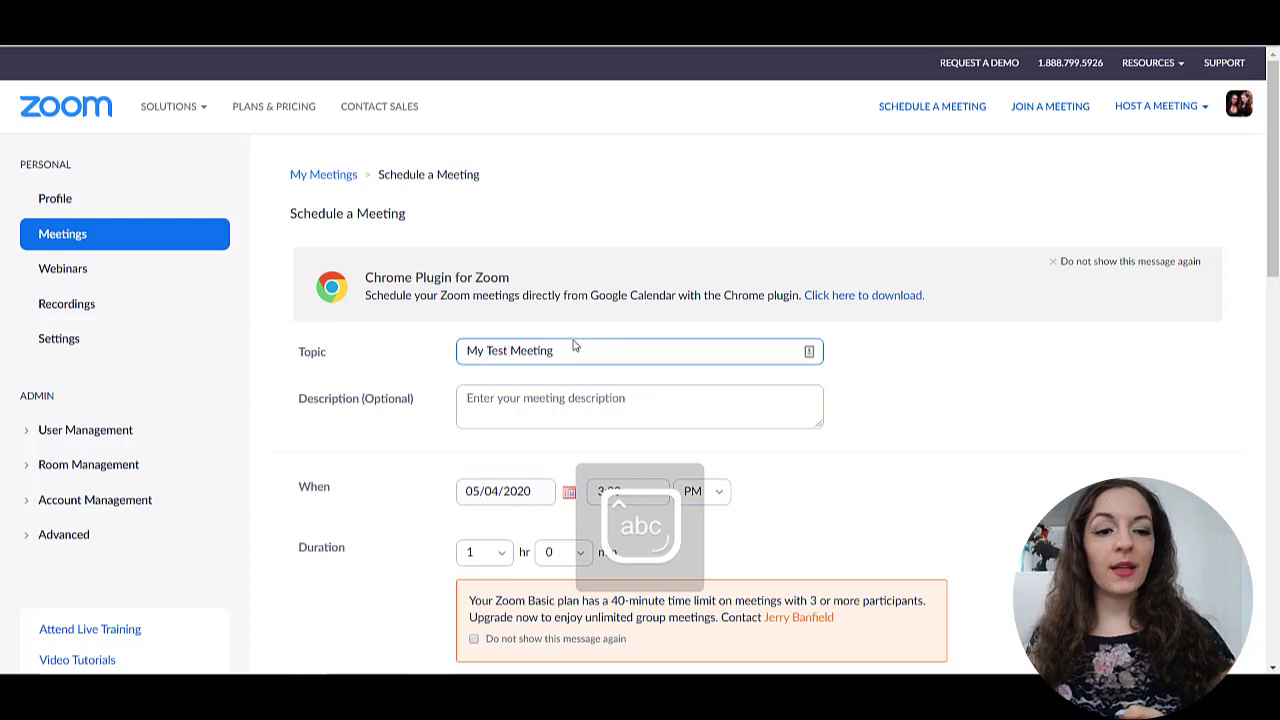
pyautogui.click(597, 390)
# - Set the meeting date to 05/13/2020 and the start time to 2:00 PM
pyautogui.click(940, 451)
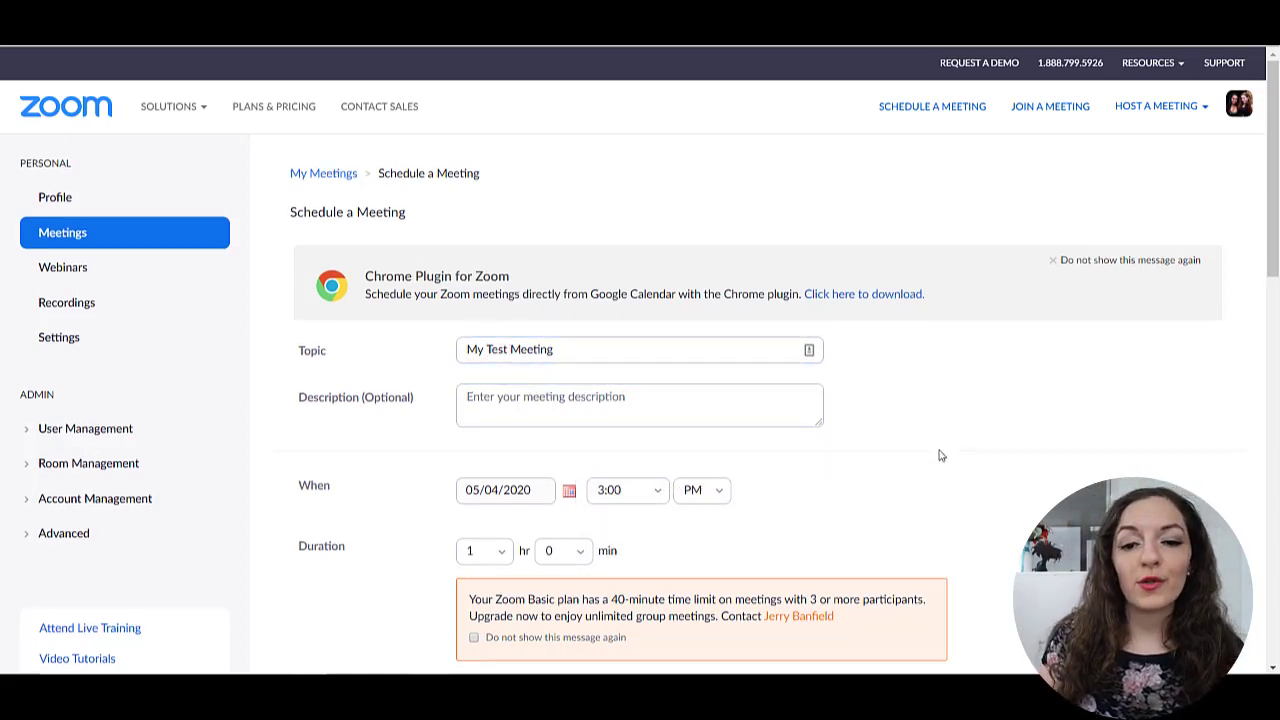
pyautogui.scroll(-2, 937, 451)
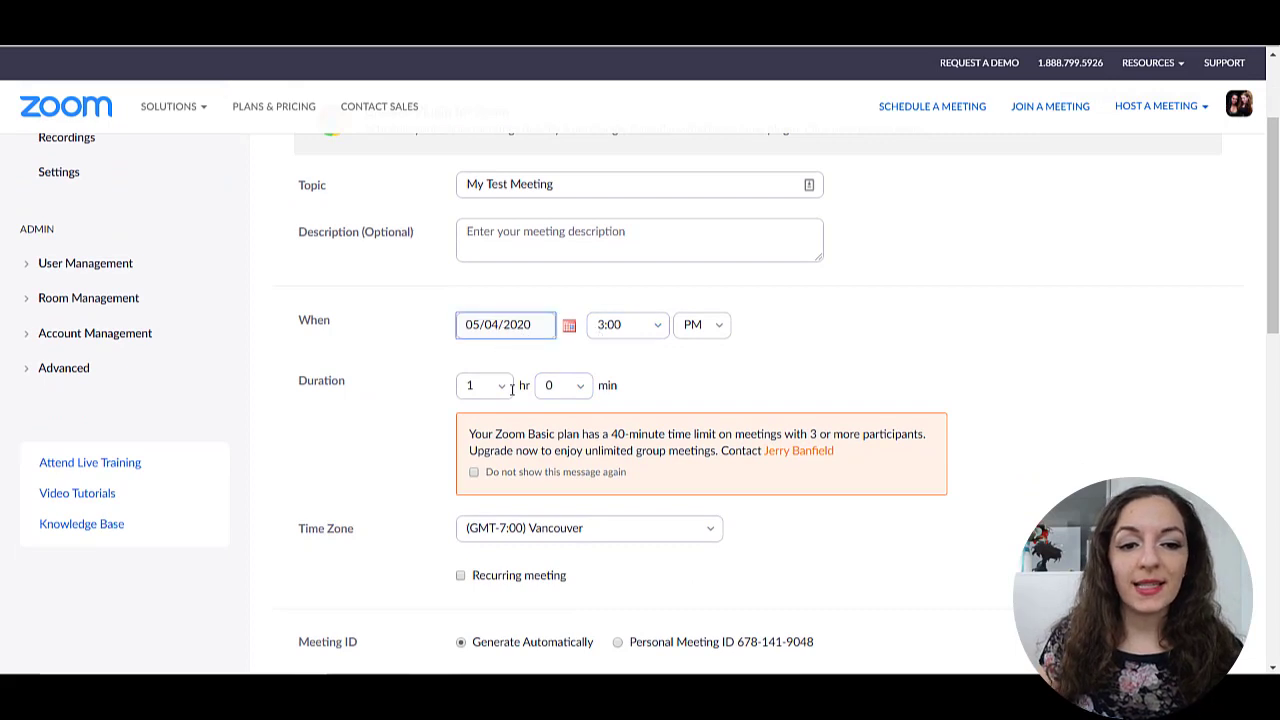
pyautogui.click(605, 328)
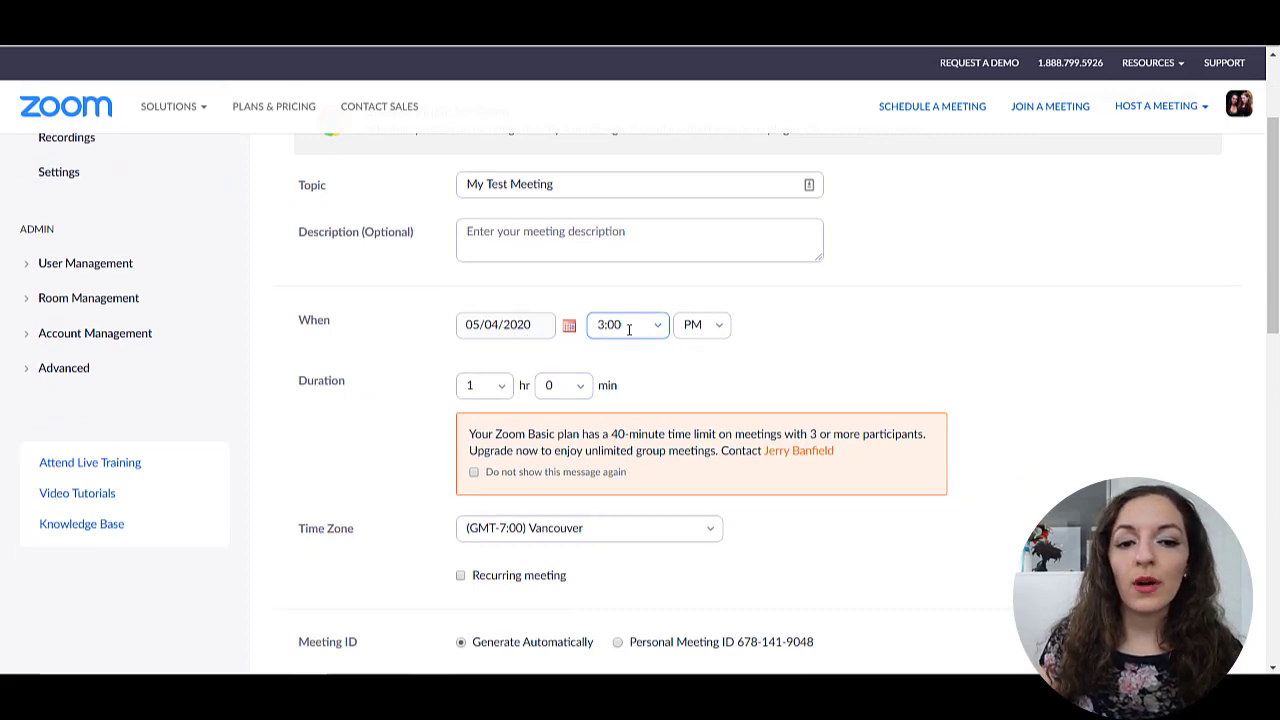
pyautogui.click(686, 330)
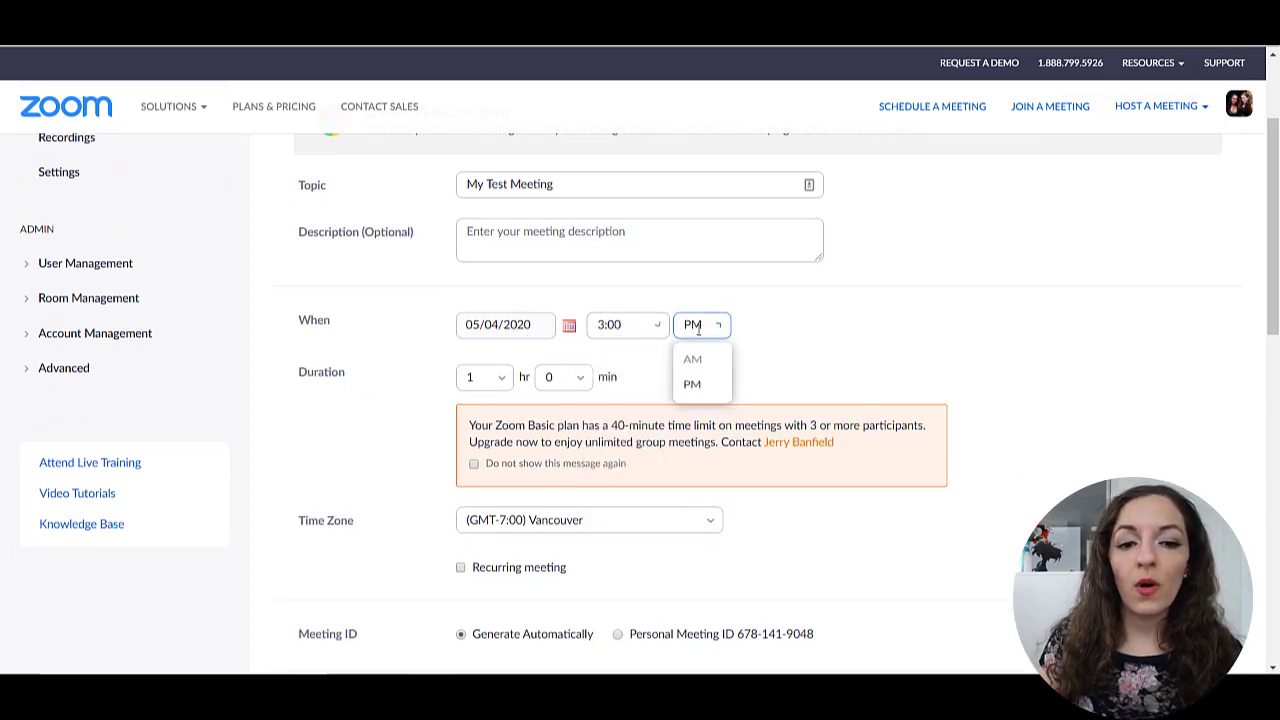
pyautogui.click(569, 326)
pyautogui.click(538, 427)
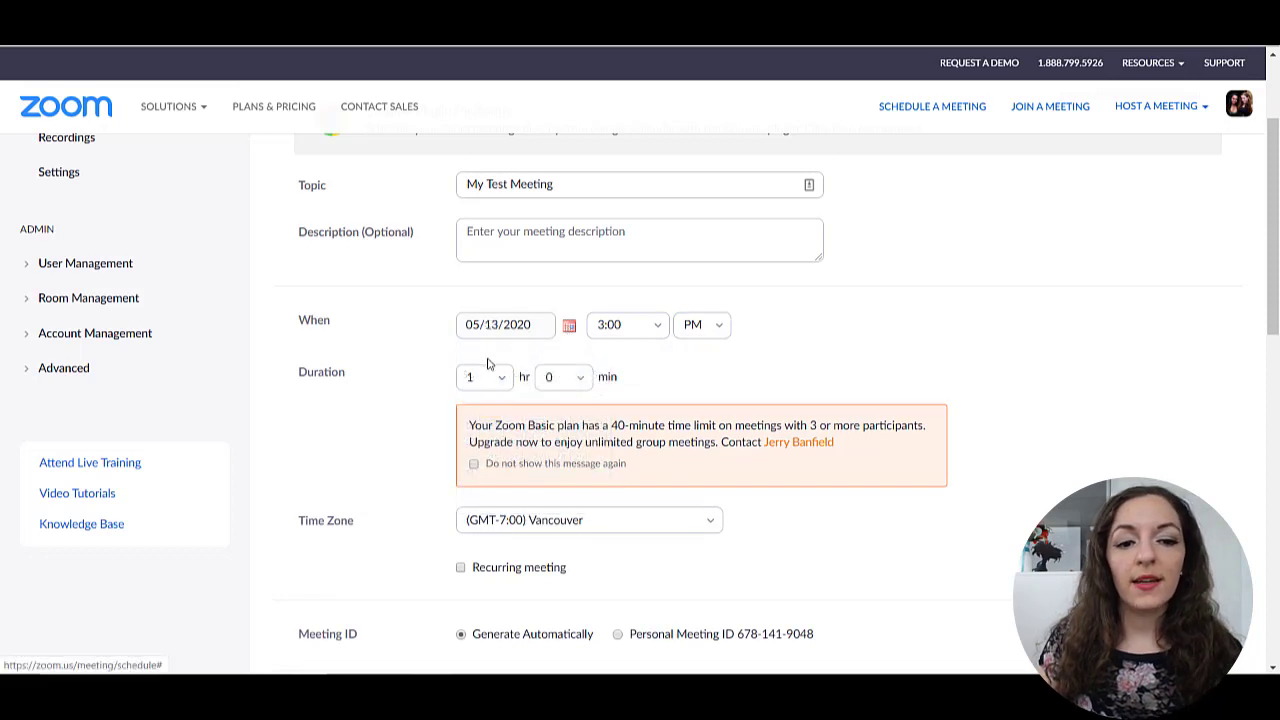
pyautogui.click(651, 327)
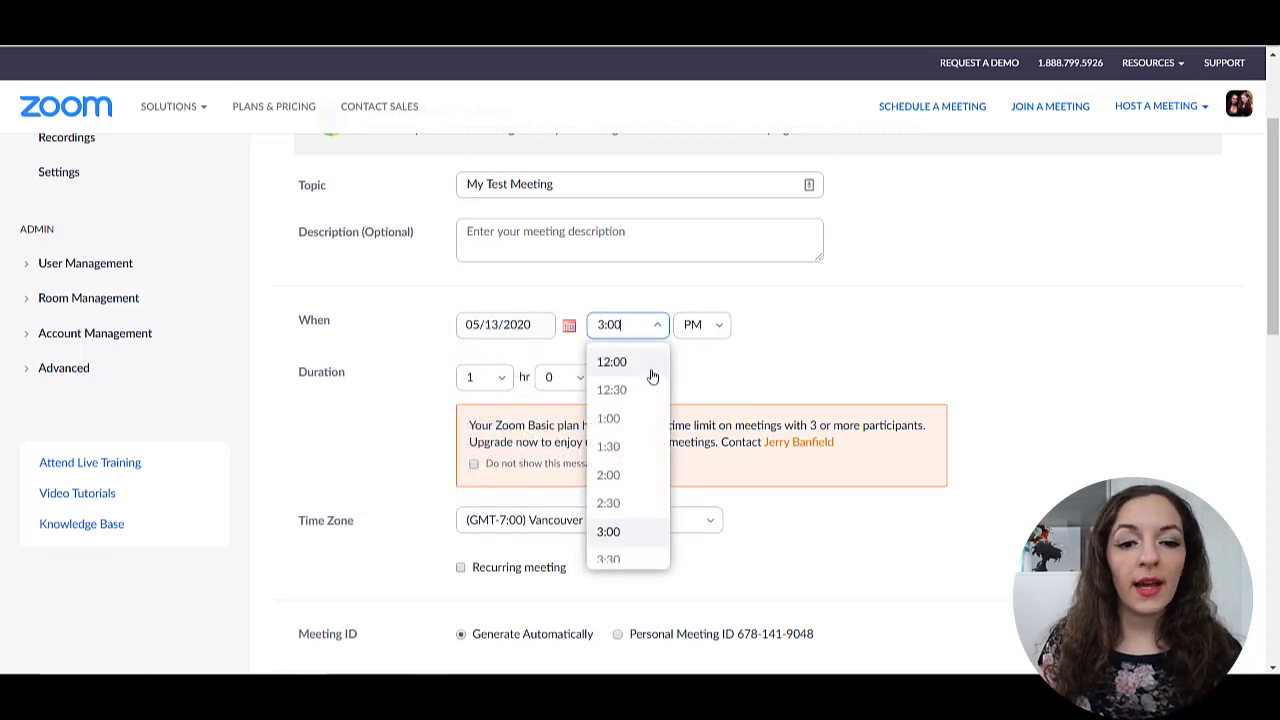
pyautogui.click(632, 472)
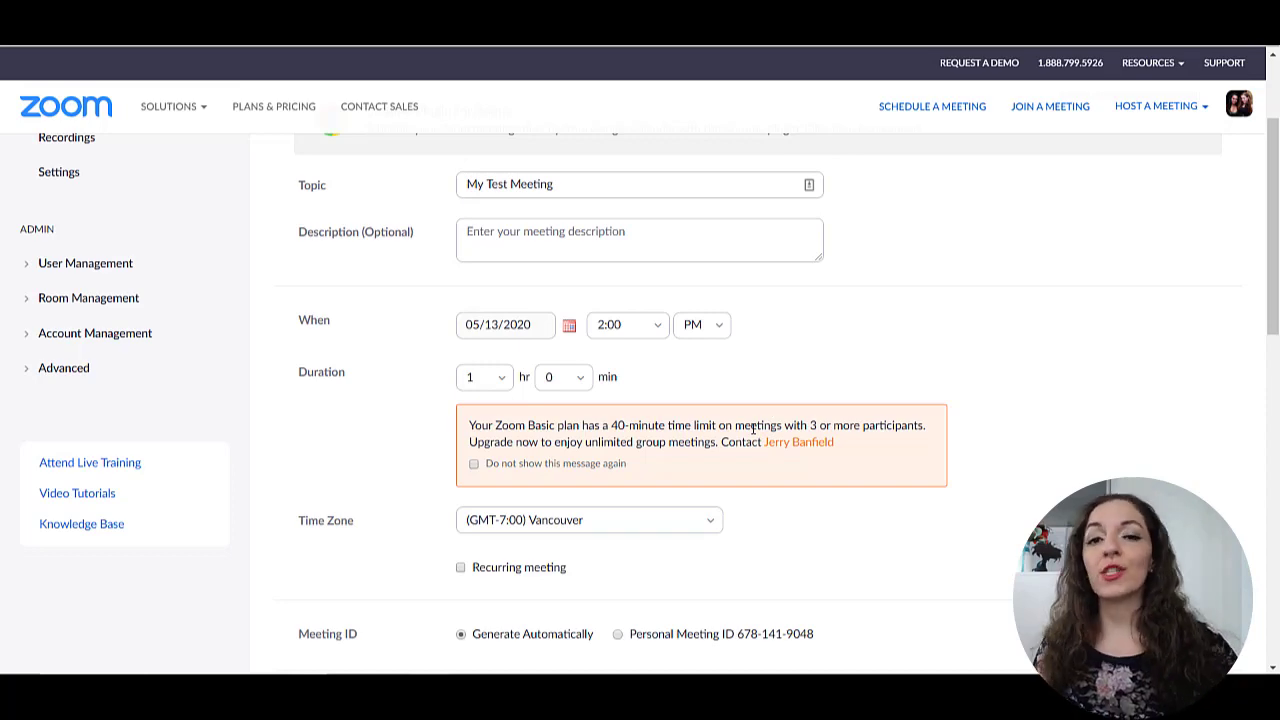
pyautogui.scroll(-3, 400, 450)
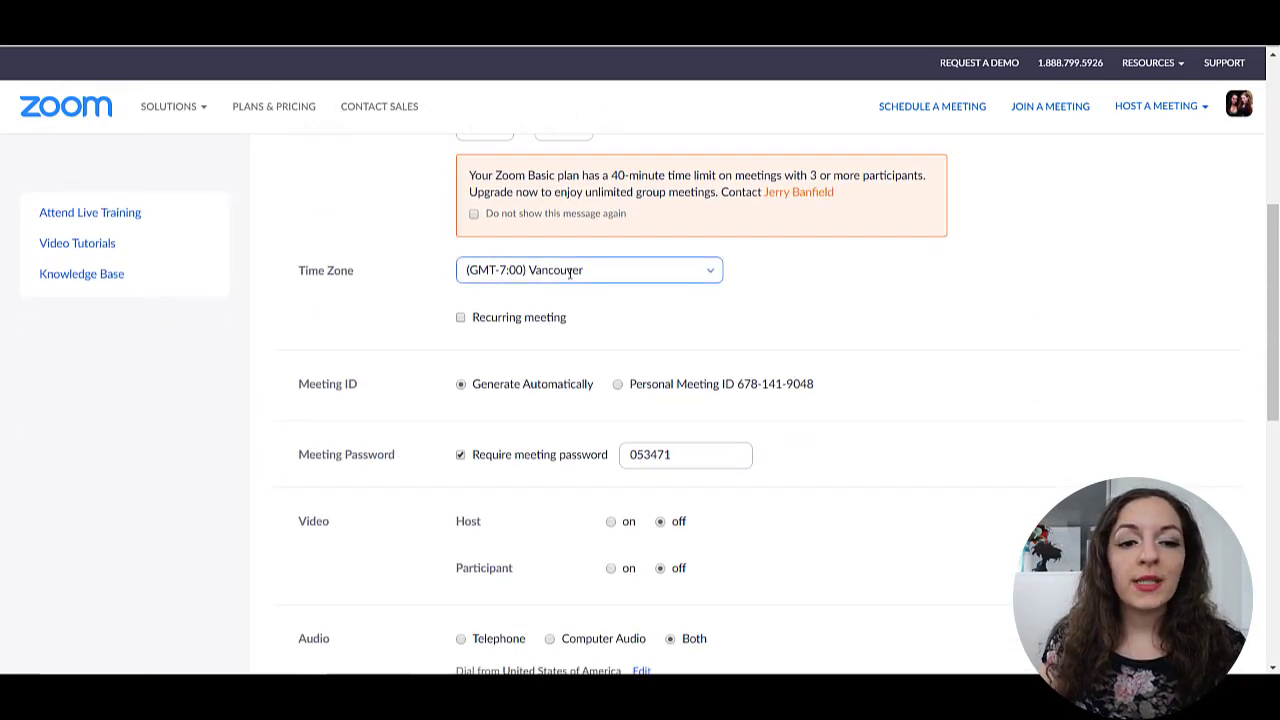
pyautogui.scroll(-2, 457, 432)
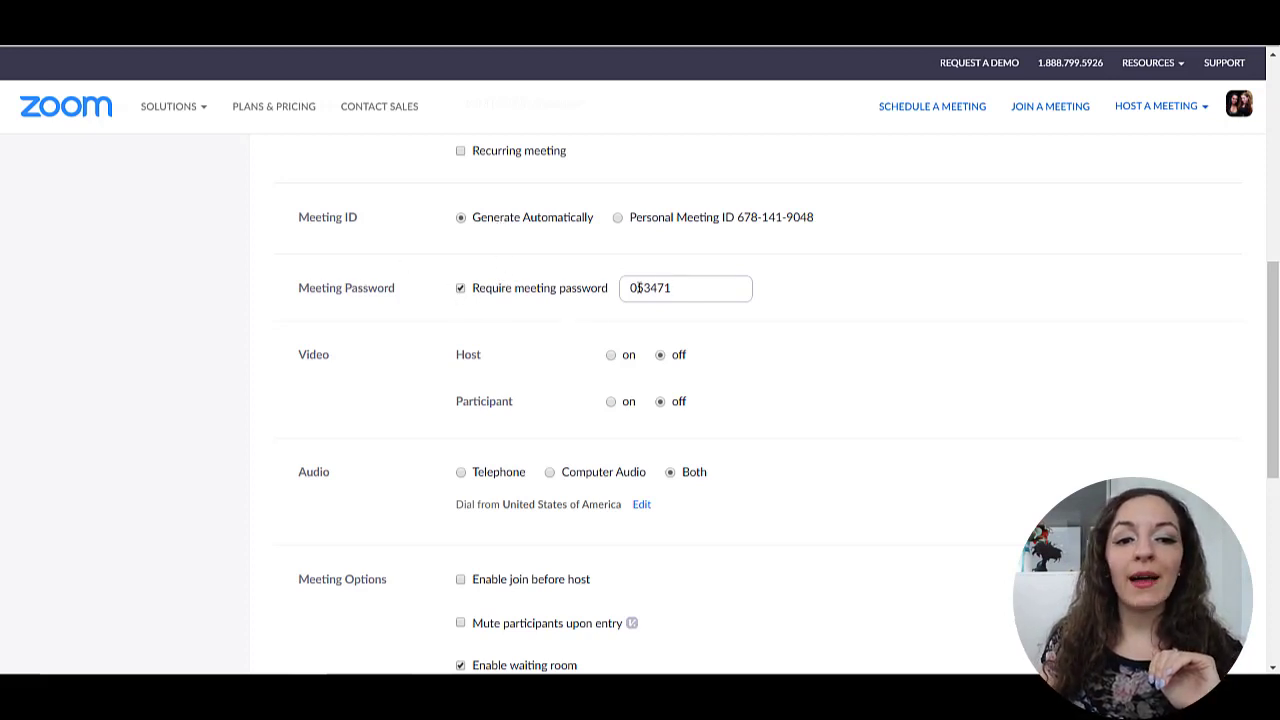
pyautogui.click(488, 297)
pyautogui.click(551, 297)
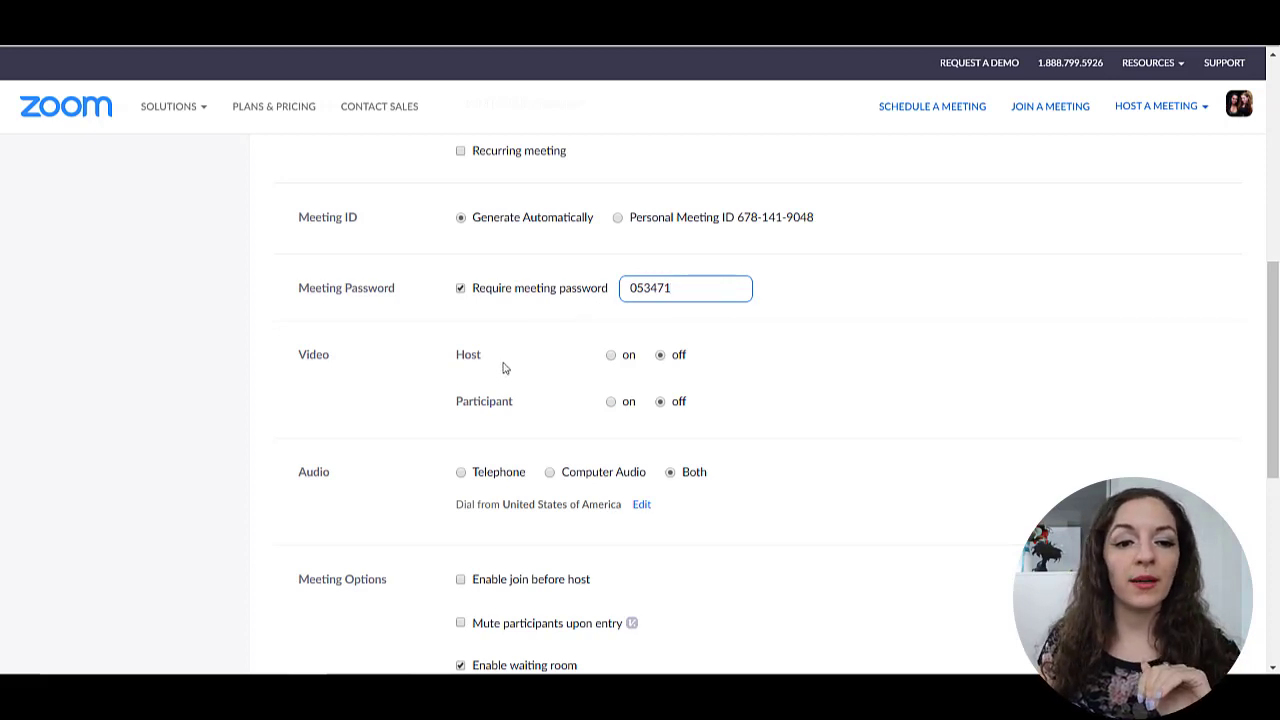
pyautogui.scroll(-1, 497, 368)
pyautogui.scroll(-1, 748, 397)
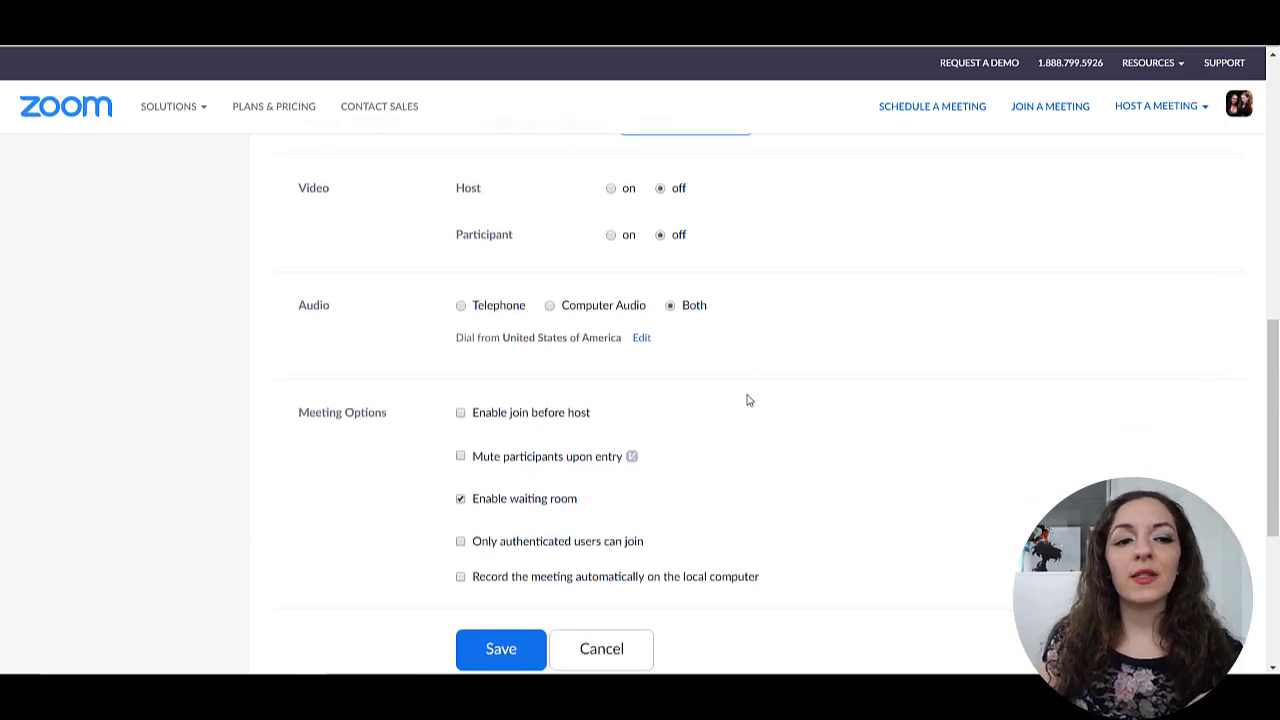
pyautogui.scroll(-1, 443, 331)
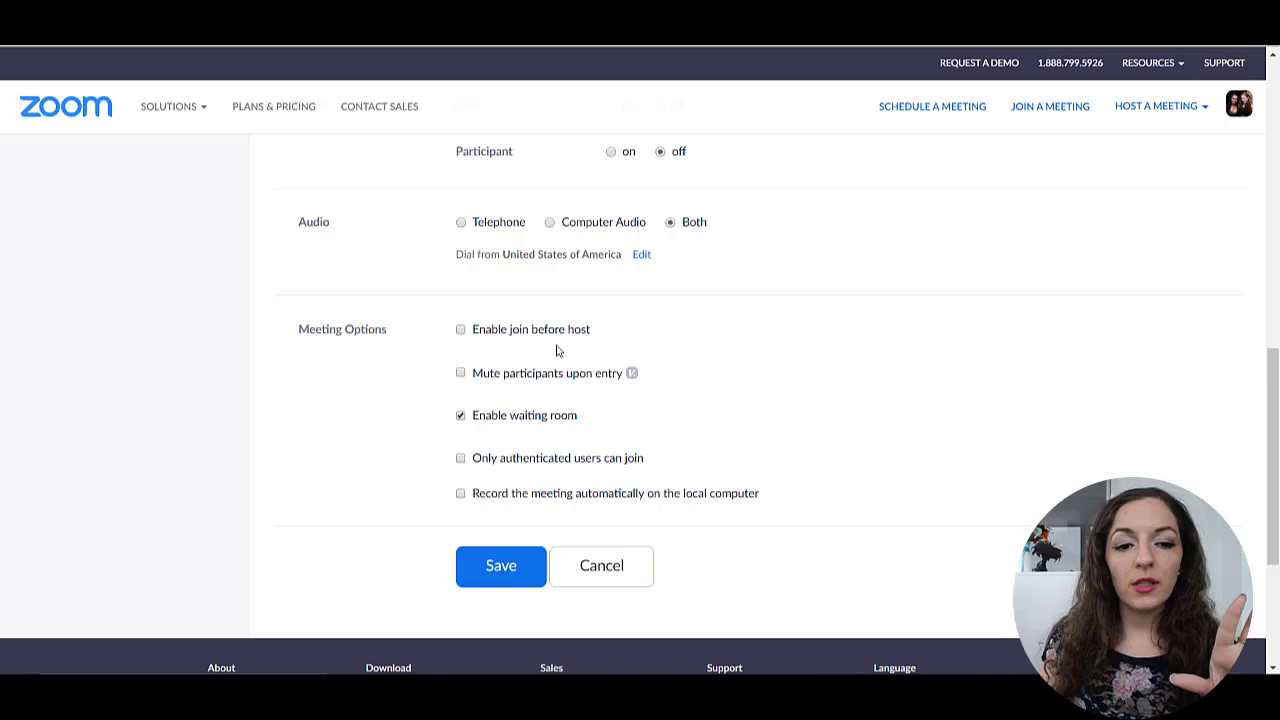
pyautogui.scroll(1, 590, 330)
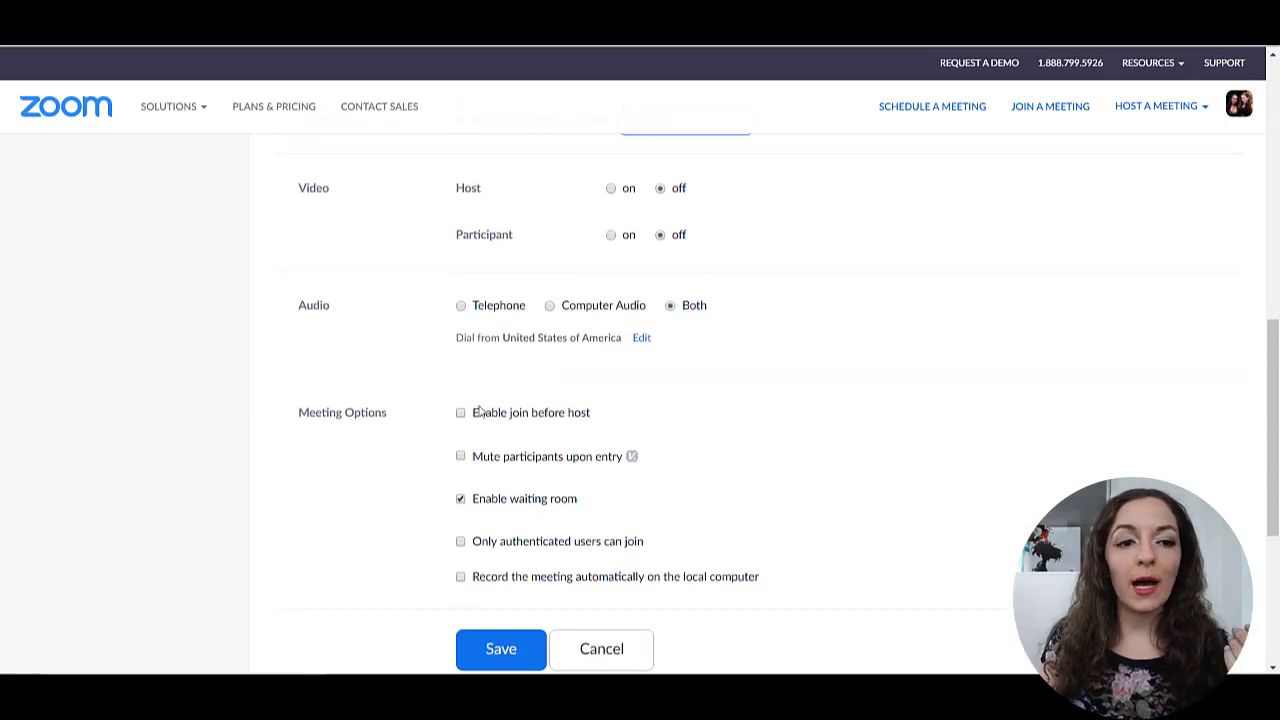
pyautogui.scroll(1, 577, 263)
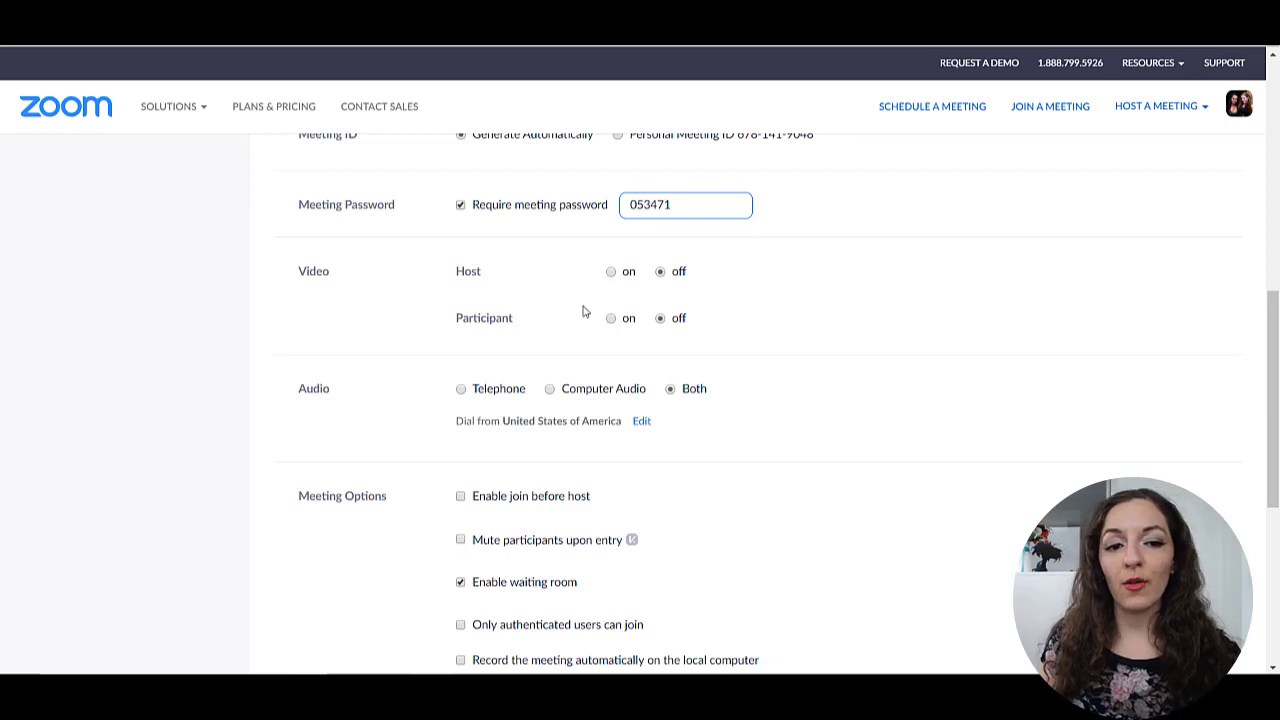
pyautogui.scroll(-2, 318, 490)
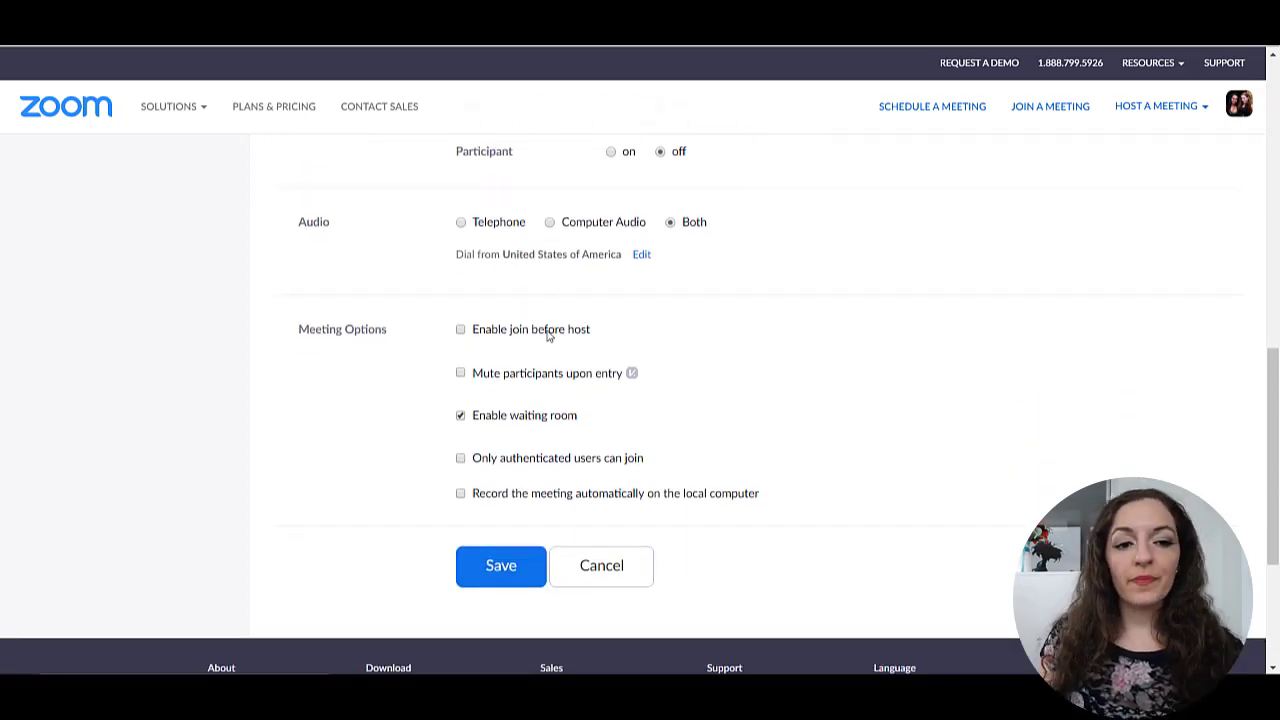
pyautogui.click(460, 414)
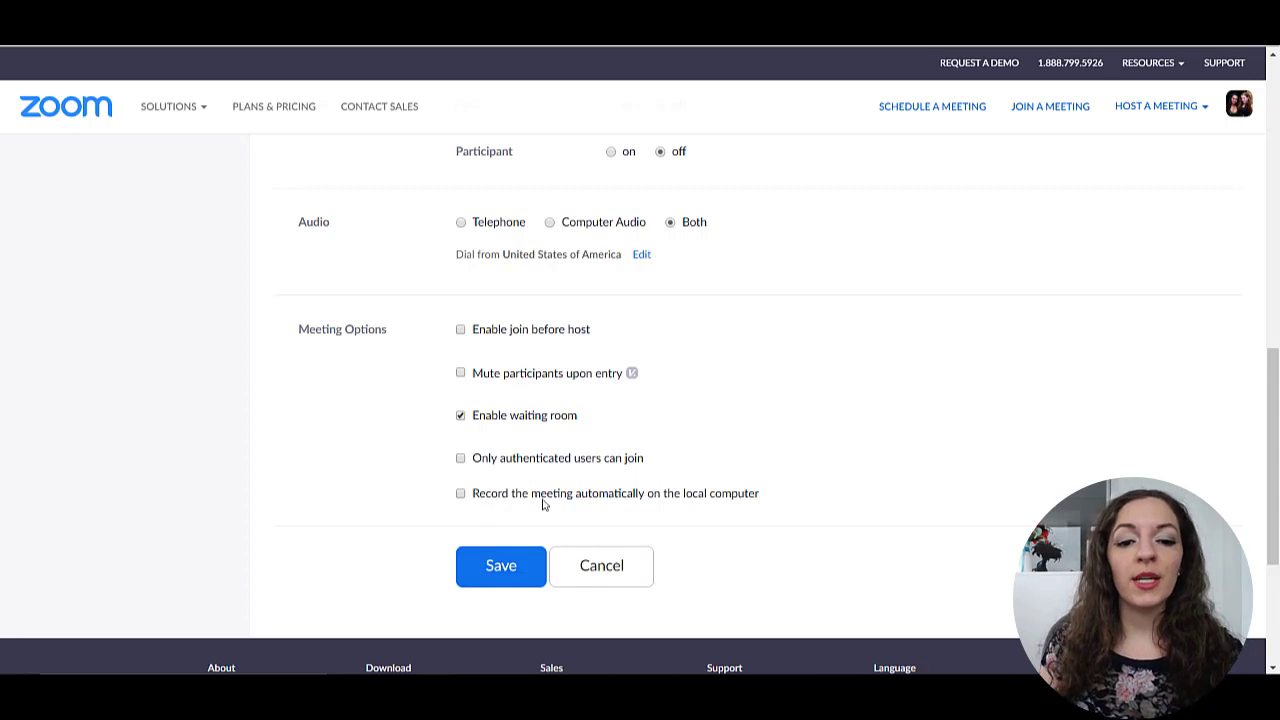
# - Save My Test Meeting with waiting room on and telephone-and-computer audio
pyautogui.click(488, 572)
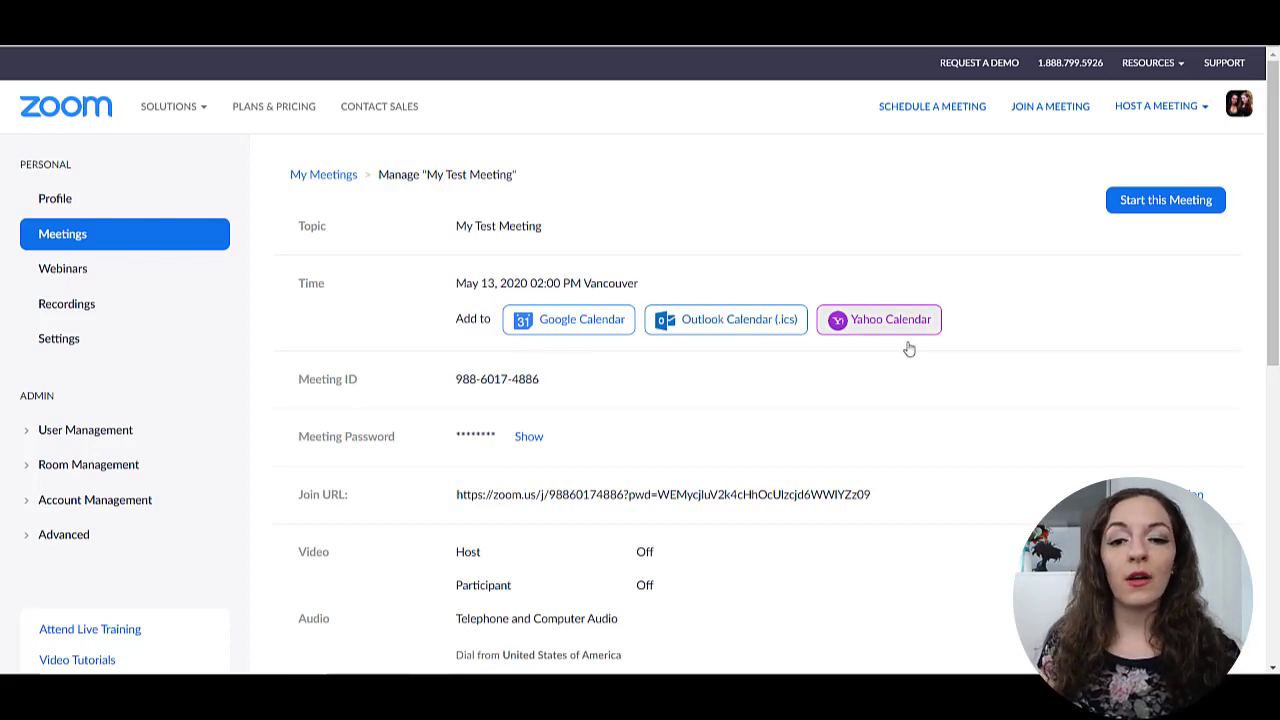
# - Review My Test Meeting's saved time, meeting ID, join URL and options
pyautogui.scroll(-2, 766, 412)
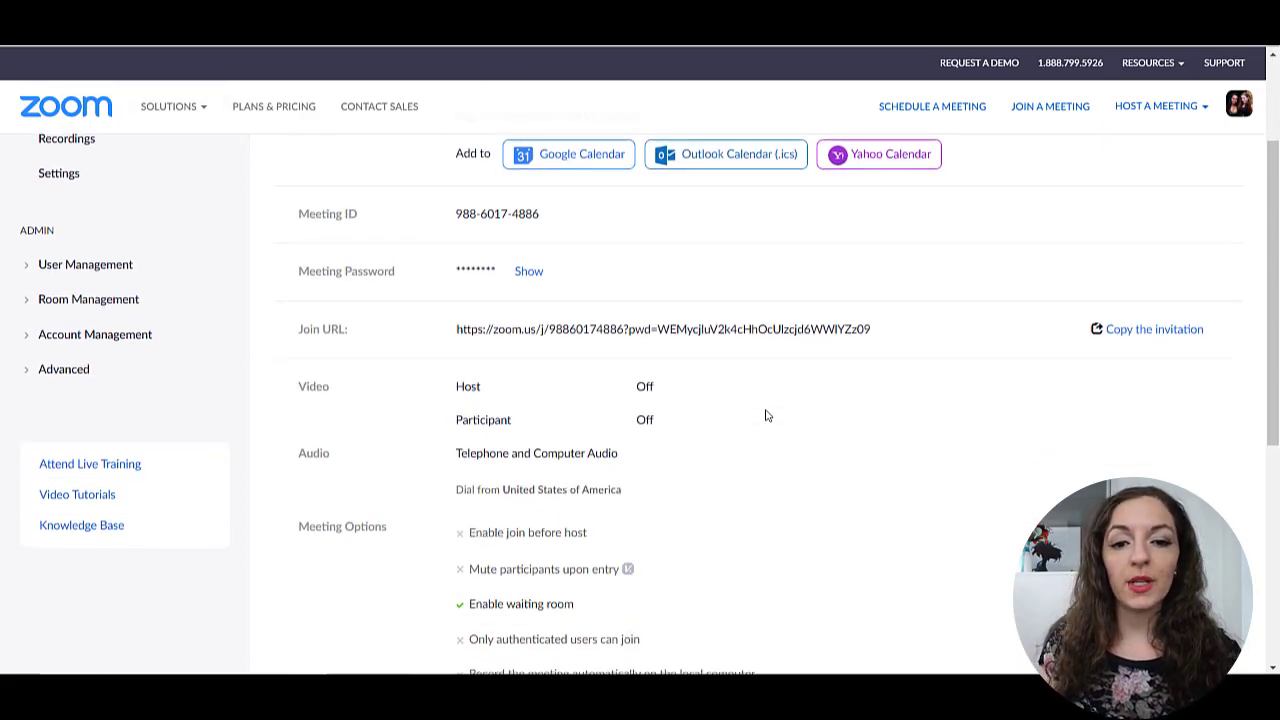
pyautogui.scroll(1, 766, 416)
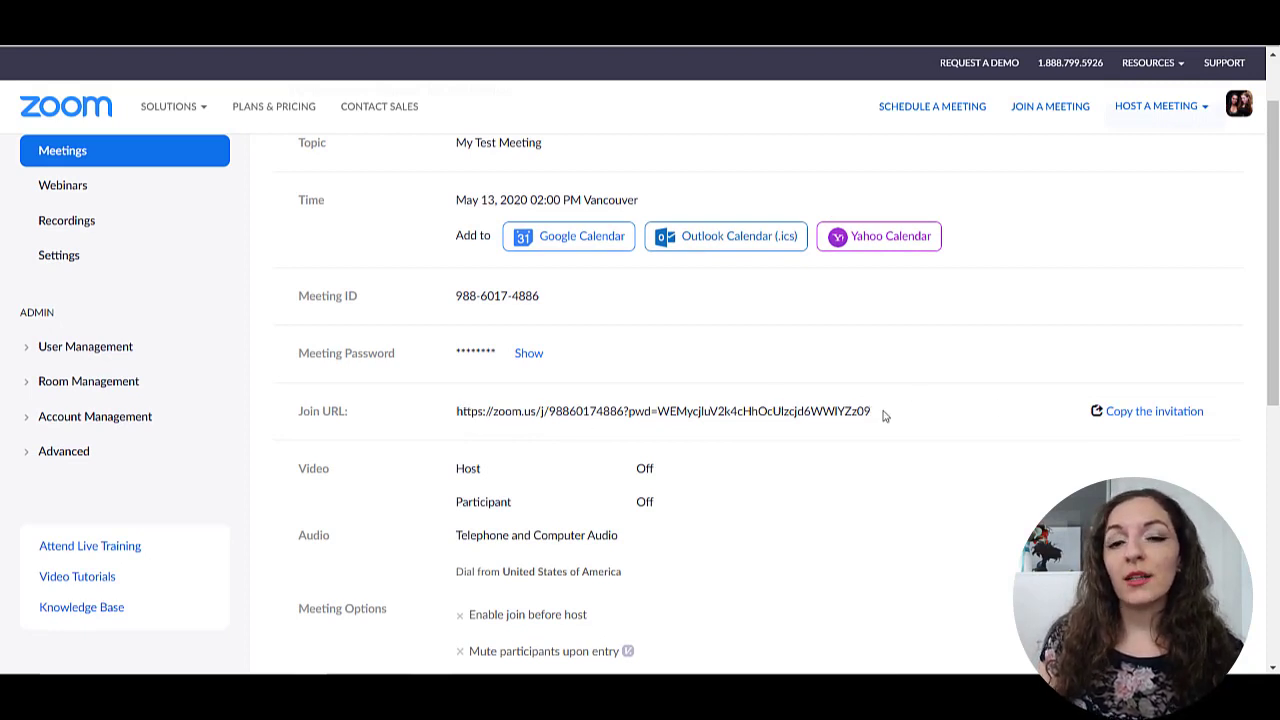
# - Review My Test Meeting's invitation text and copy it to the clipboard
pyautogui.click(1148, 418)
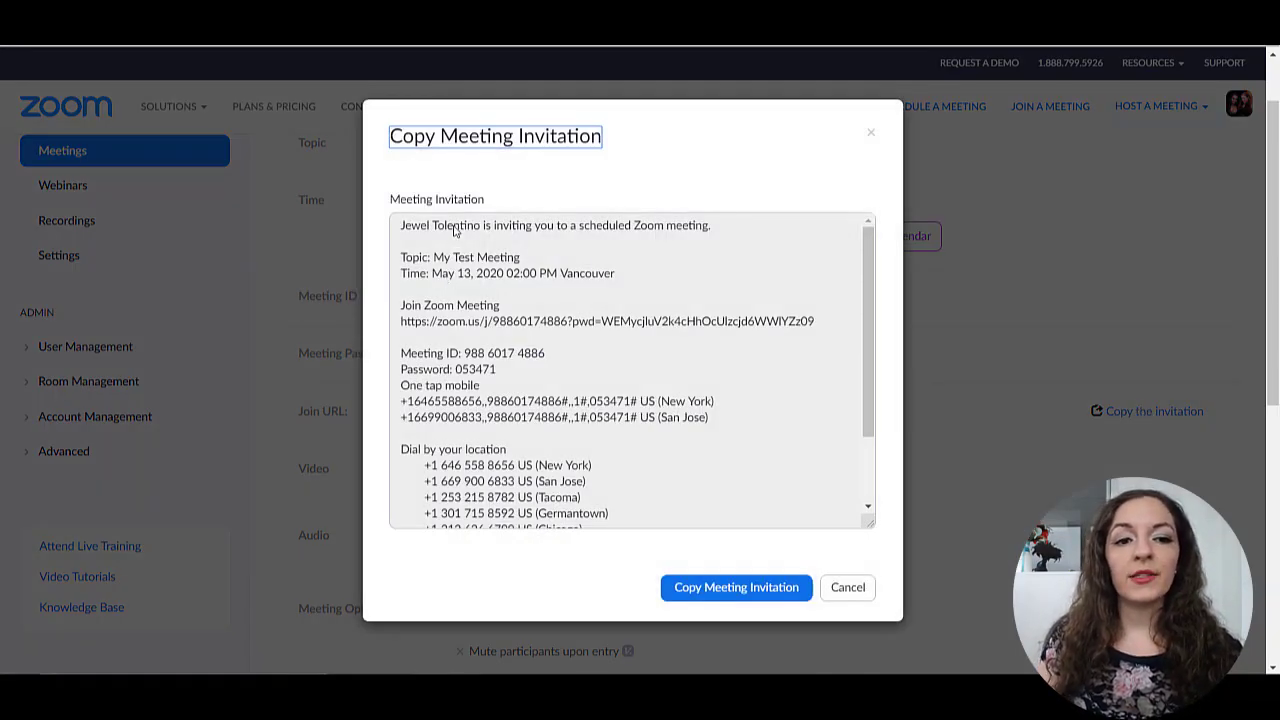
pyautogui.scroll(-3, 495, 412)
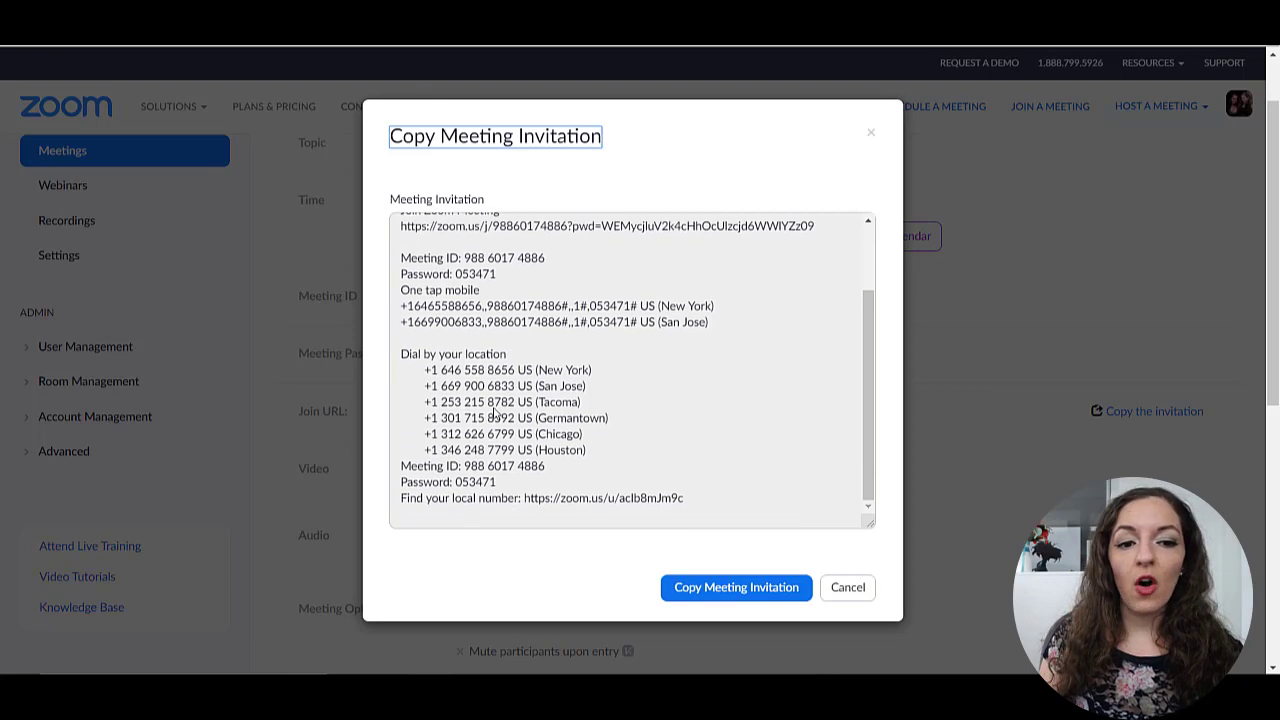
pyautogui.scroll(2, 610, 432)
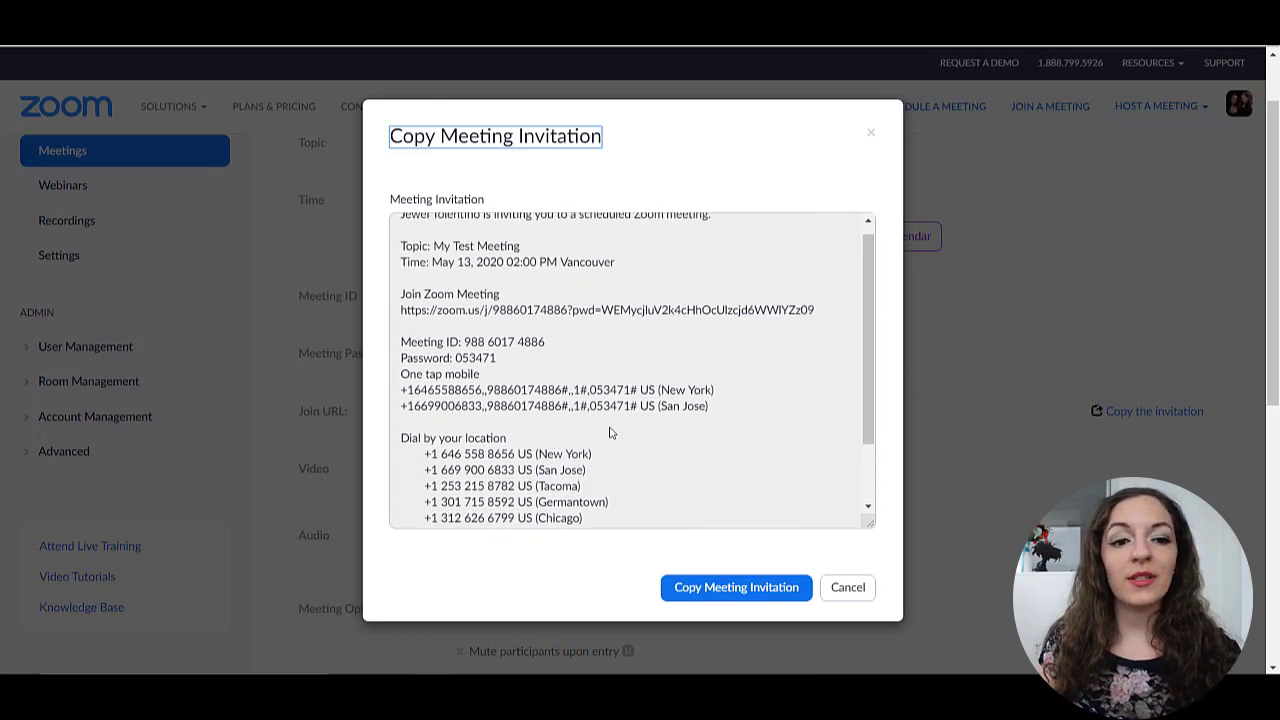
pyautogui.scroll(3, 610, 432)
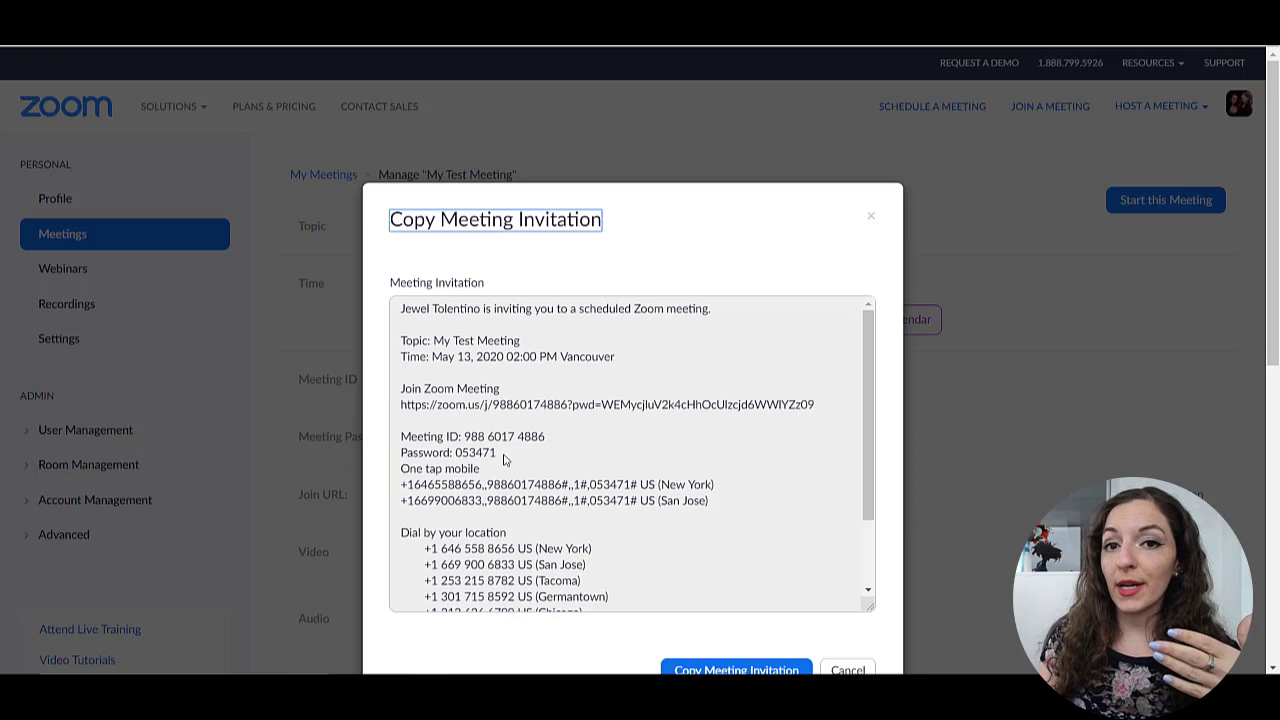
pyautogui.scroll(-3, 505, 459)
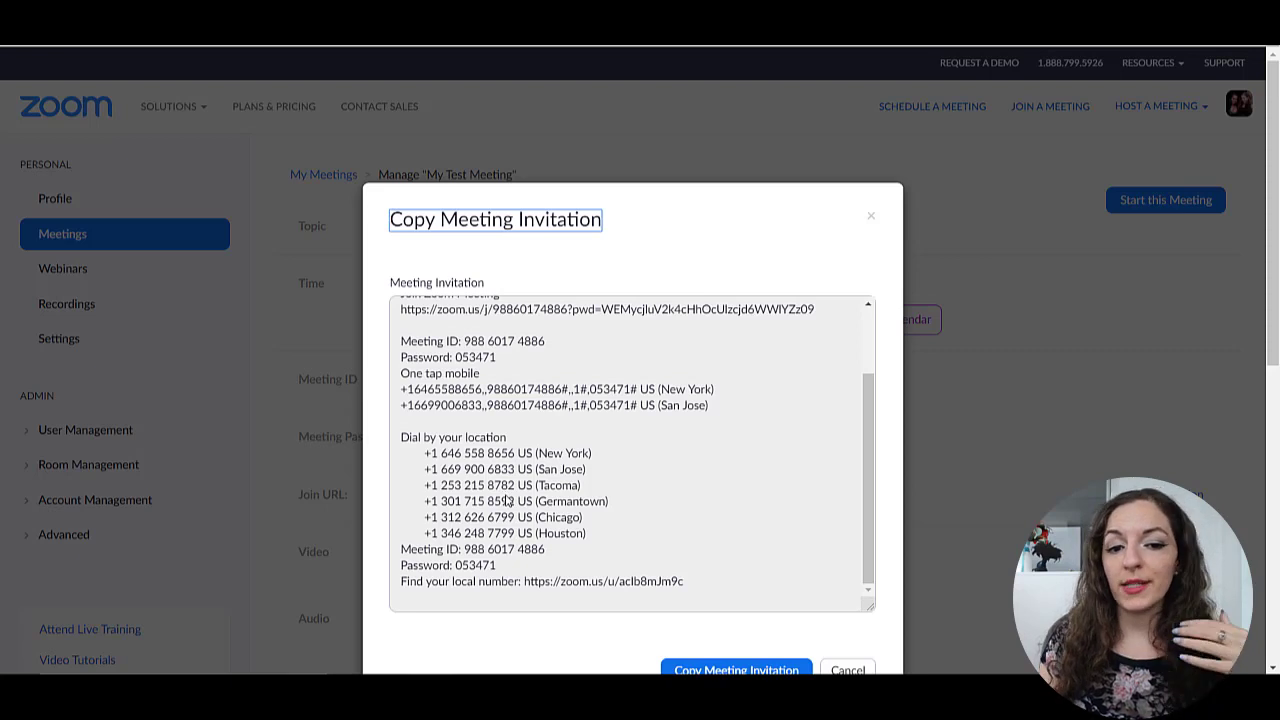
pyautogui.scroll(-3, 625, 490)
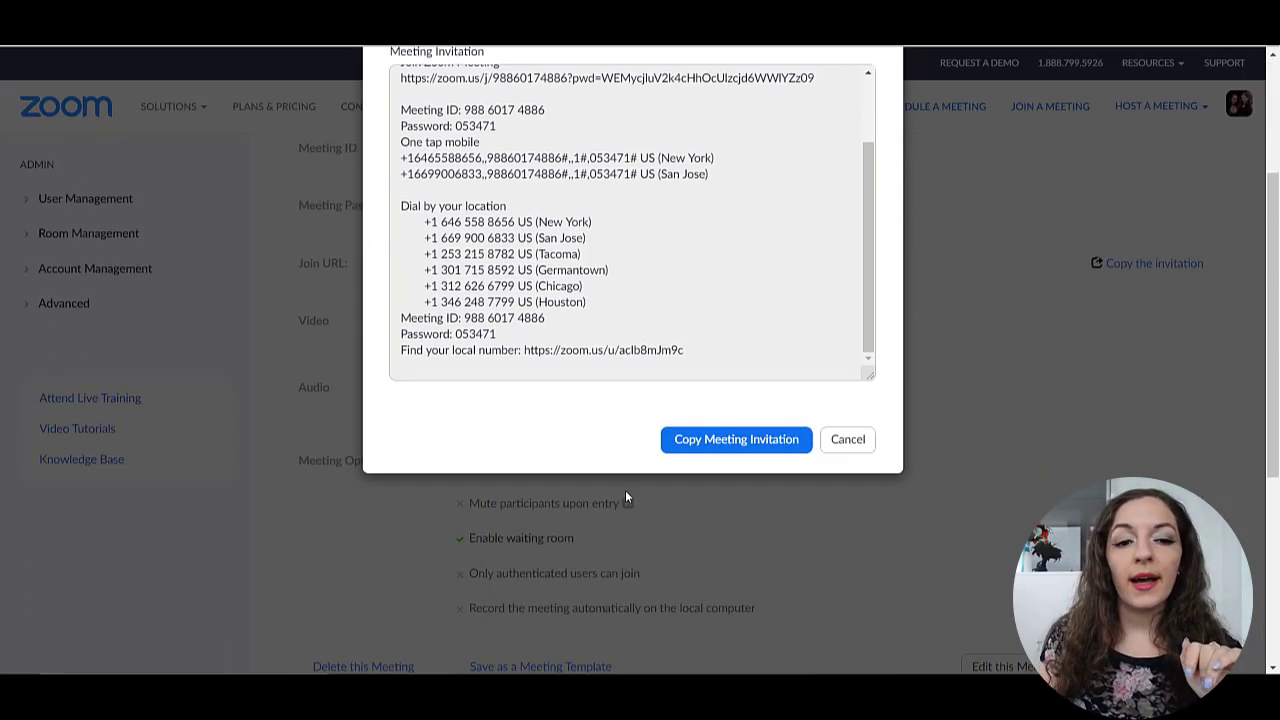
pyautogui.scroll(1, 625, 490)
pyautogui.scroll(1, 625, 492)
pyautogui.scroll(3, 657, 463)
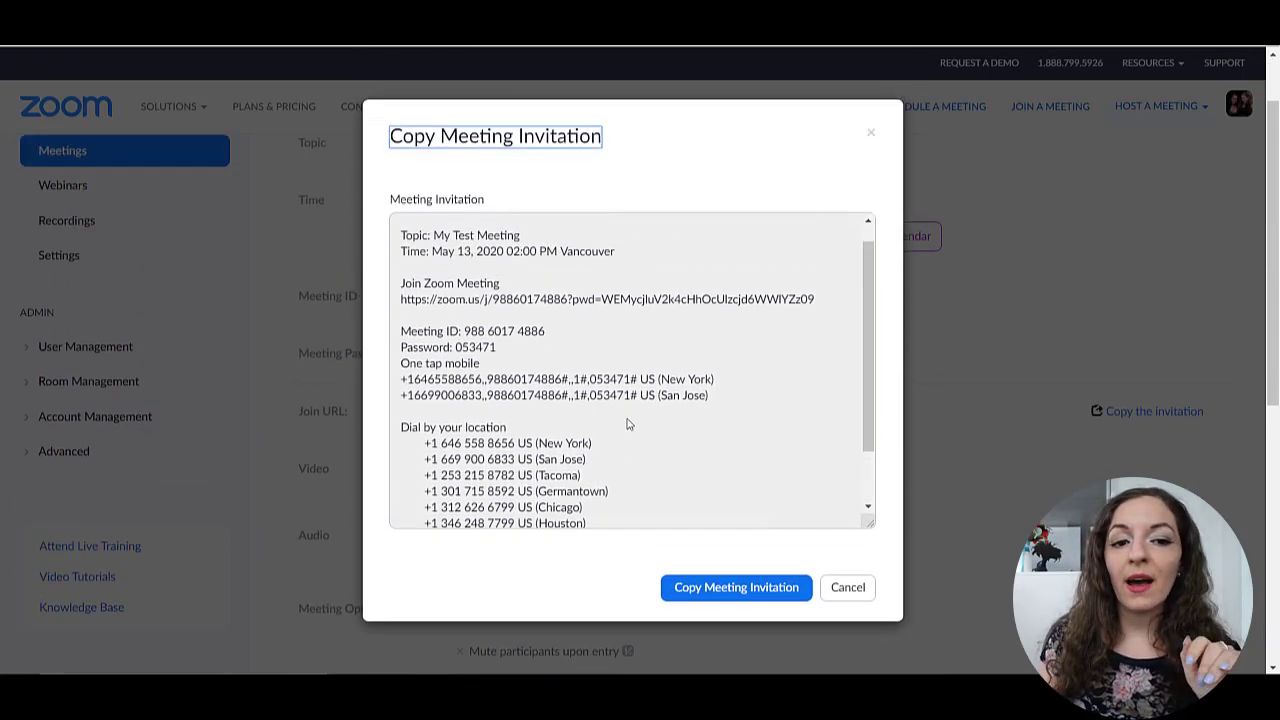
pyautogui.click(737, 588)
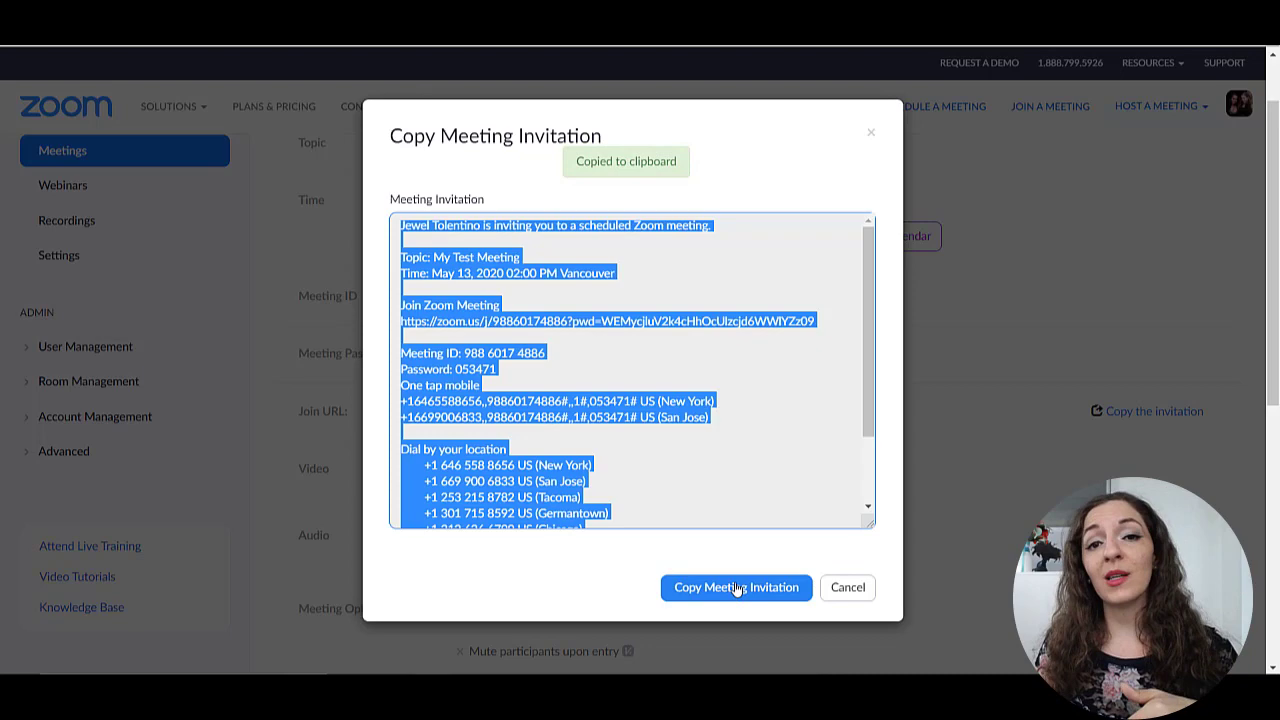
# - Dismiss the invitation window and scroll back to the meeting's details at the top
pyautogui.click(845, 588)
pyautogui.scroll(-3, 940, 505)
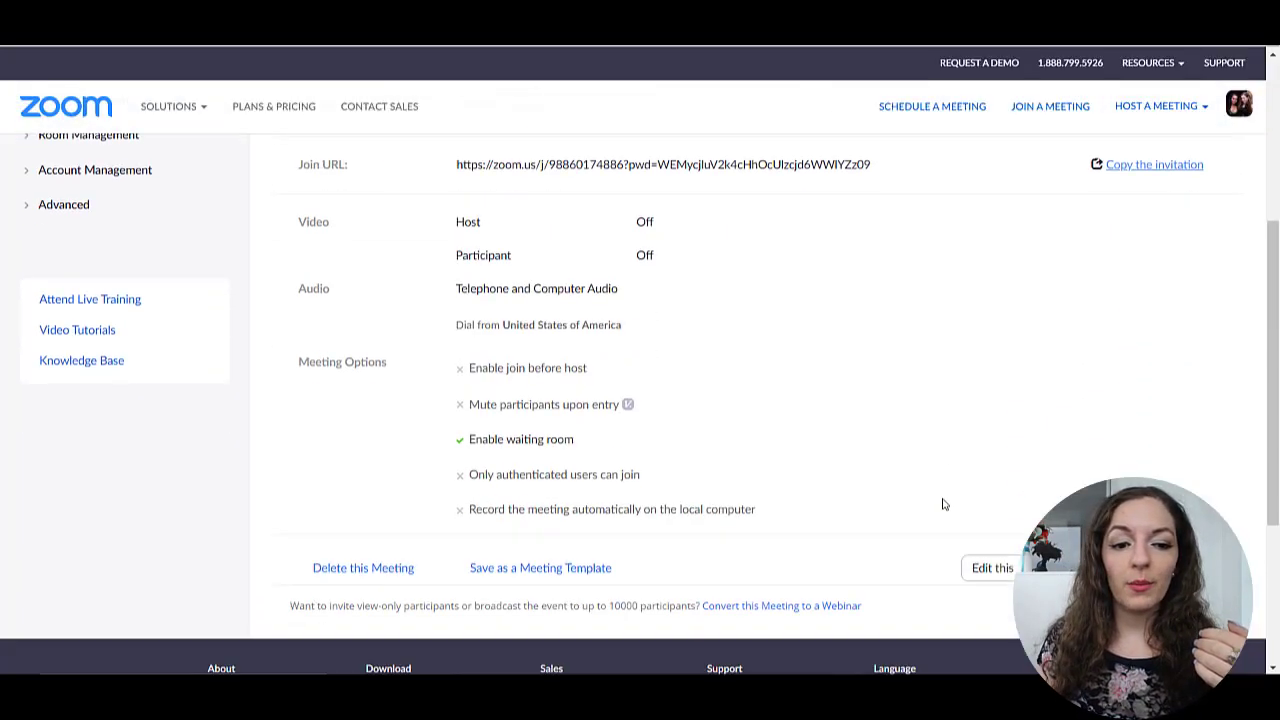
pyautogui.scroll(2, 1093, 503)
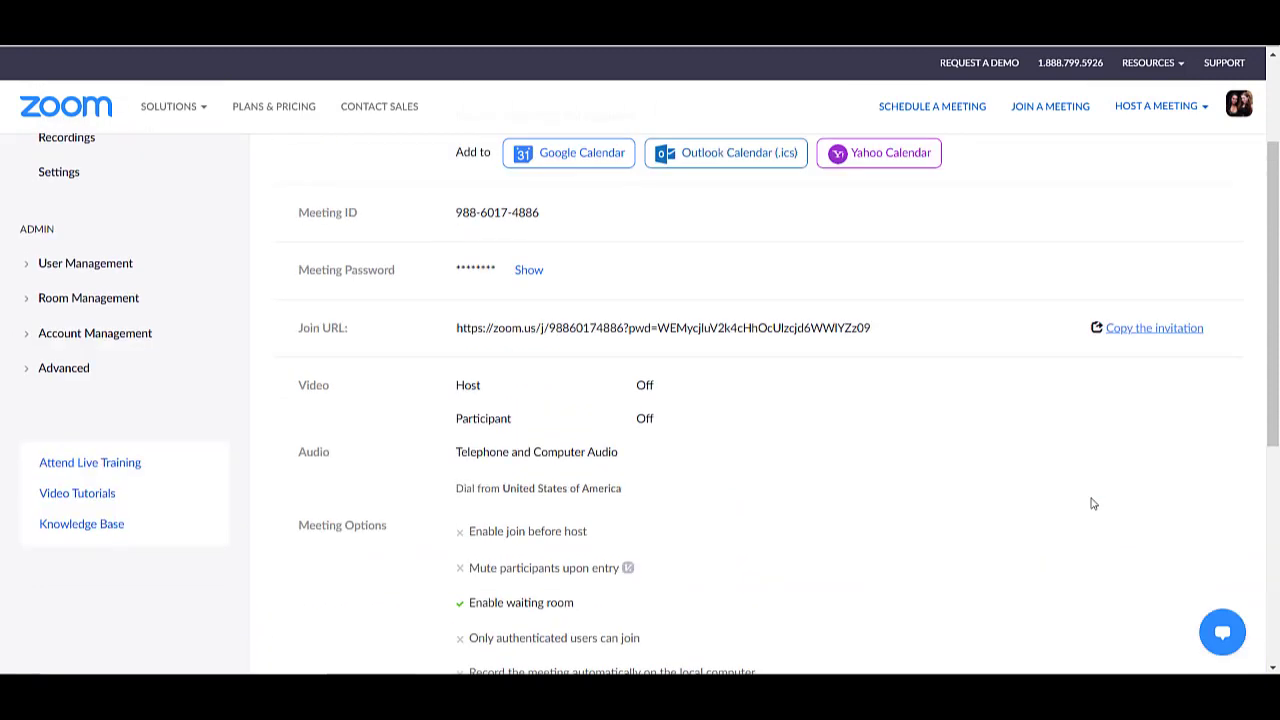
pyautogui.scroll(-2, 1093, 503)
pyautogui.scroll(2, 1077, 497)
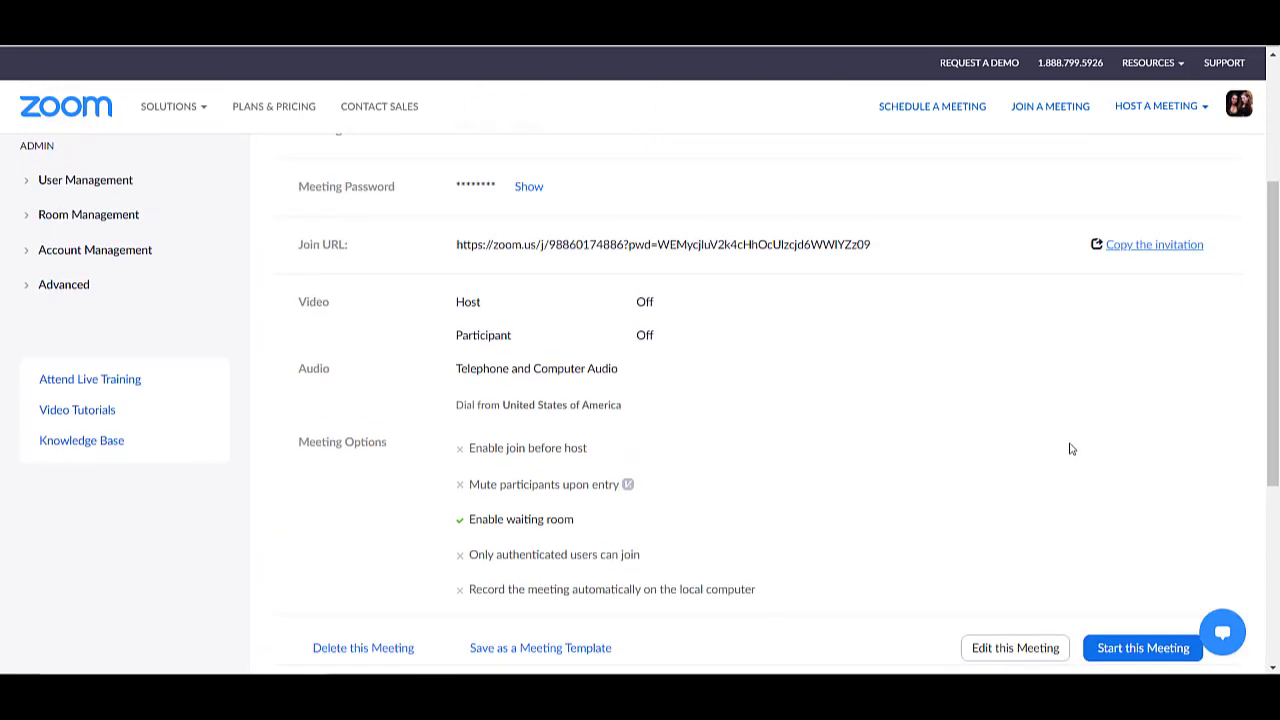
pyautogui.scroll(-2, 1078, 450)
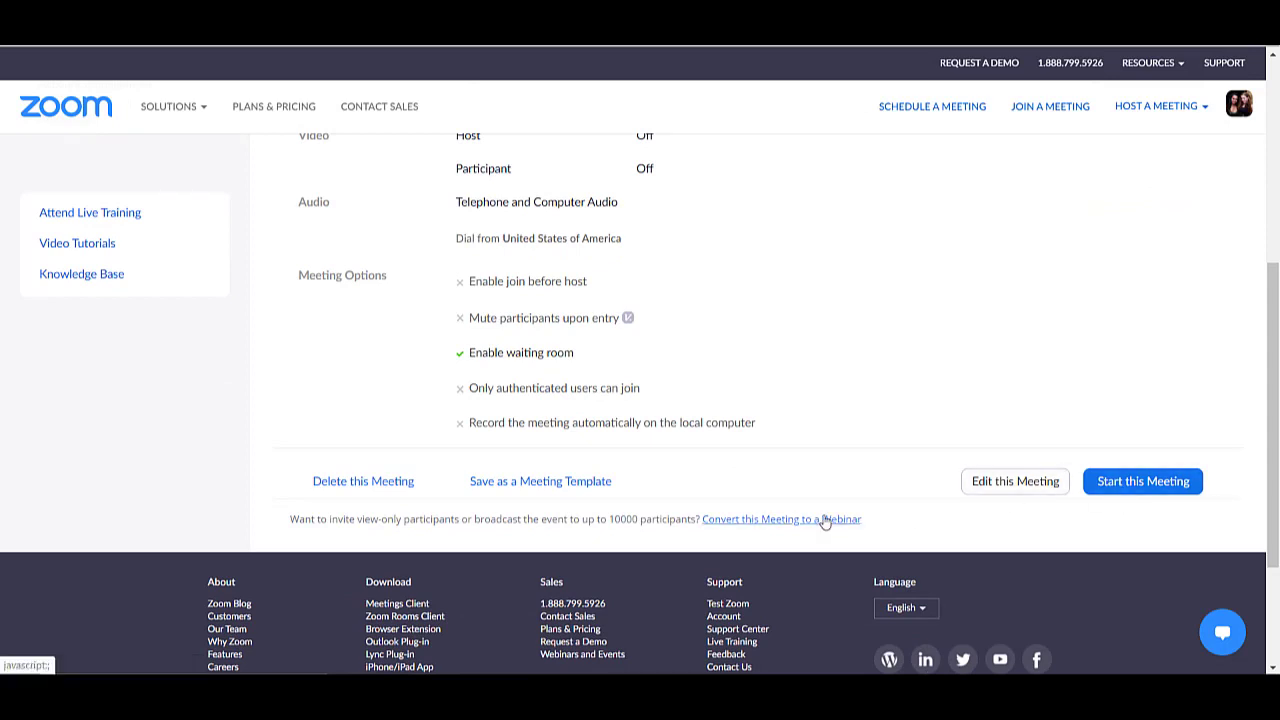
pyautogui.scroll(5, 955, 505)
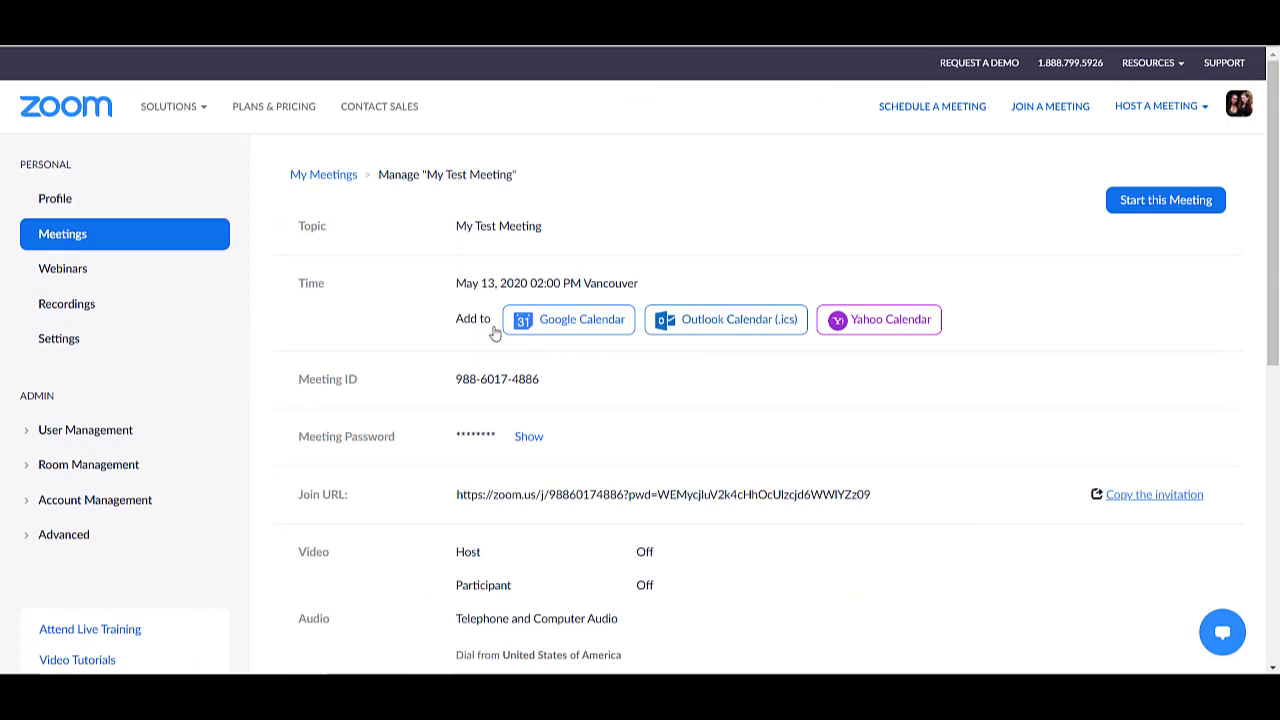
# - Show Upcoming Meetings, listing My Test Meeting on Wed, May 13 at 02:00 PM
pyautogui.click(96, 236)
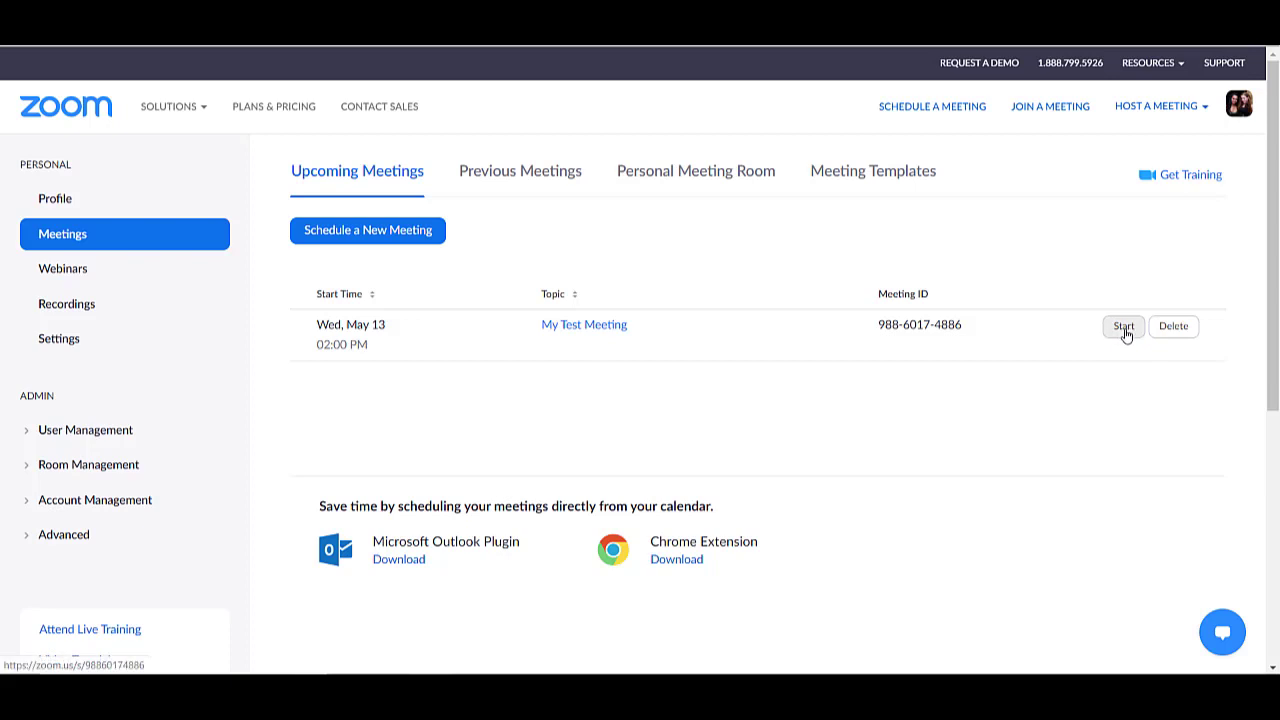
# - Start My Test Meeting in the Zoom app and join with computer audio
pyautogui.click(1124, 327)
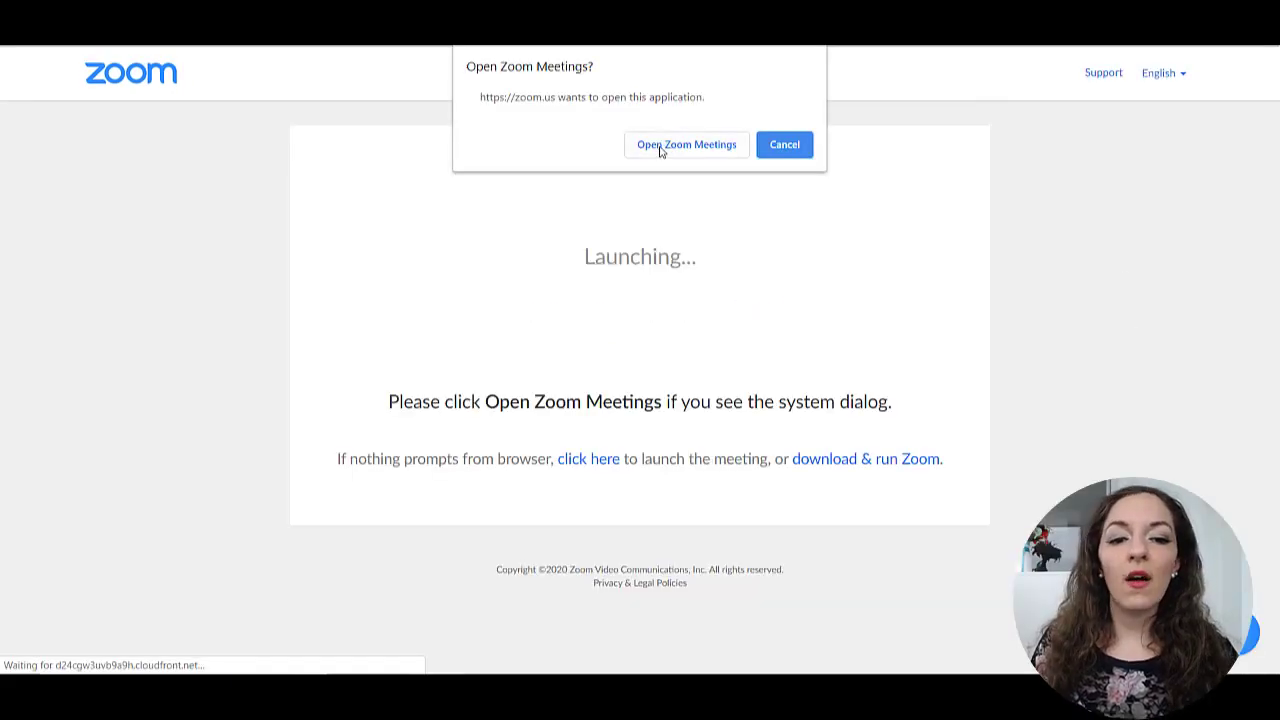
pyautogui.click(661, 148)
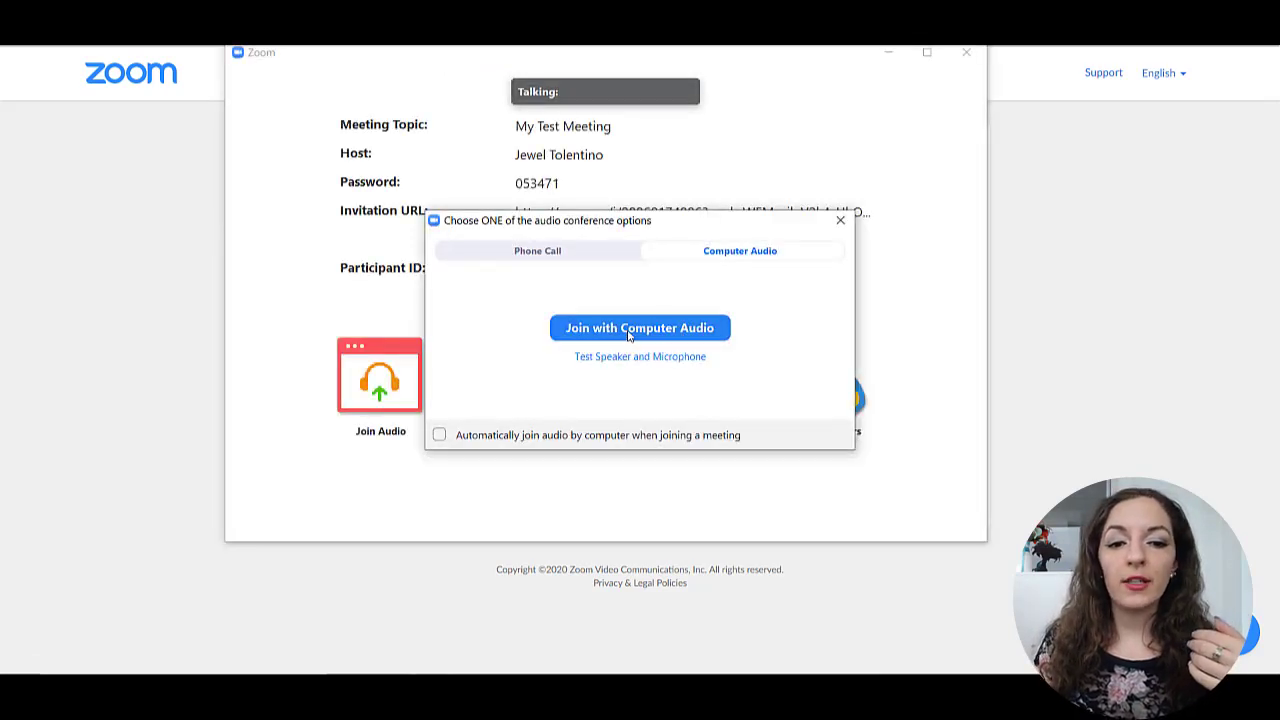
pyautogui.click(628, 334)
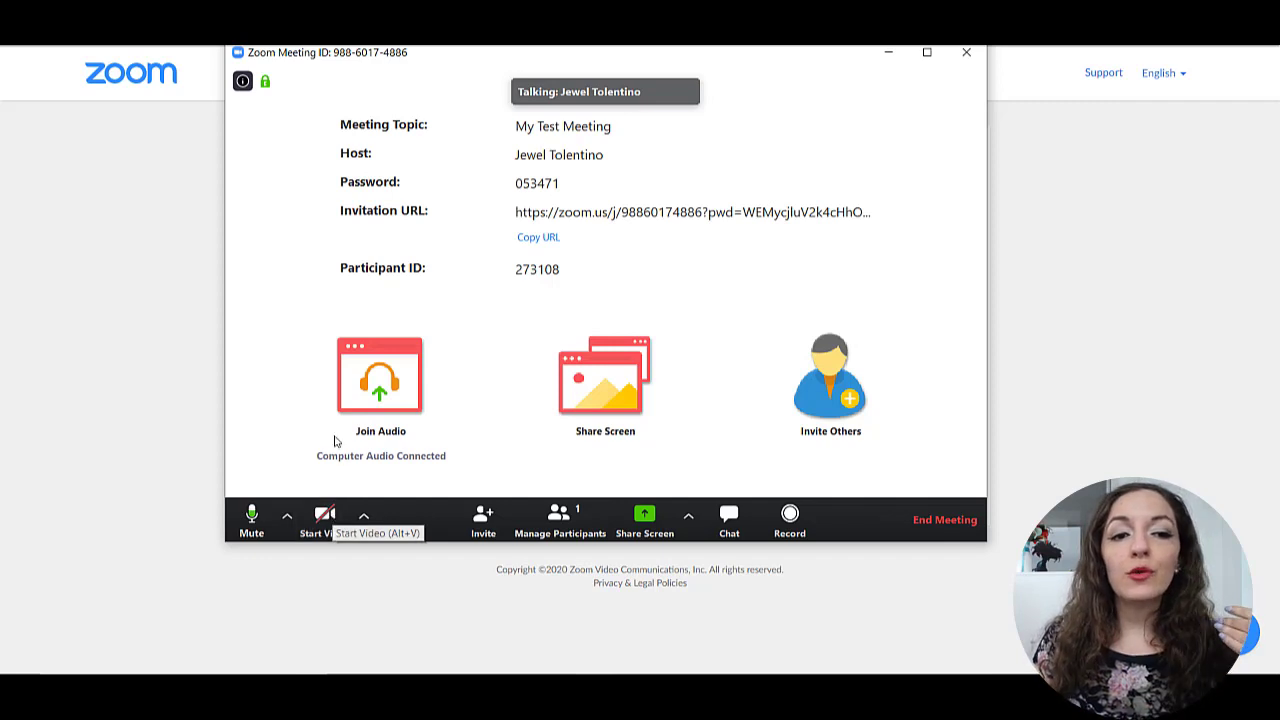
# - Choose EasyCamera as the meeting camera, then list the available microphones and speakers
pyautogui.click(363, 519)
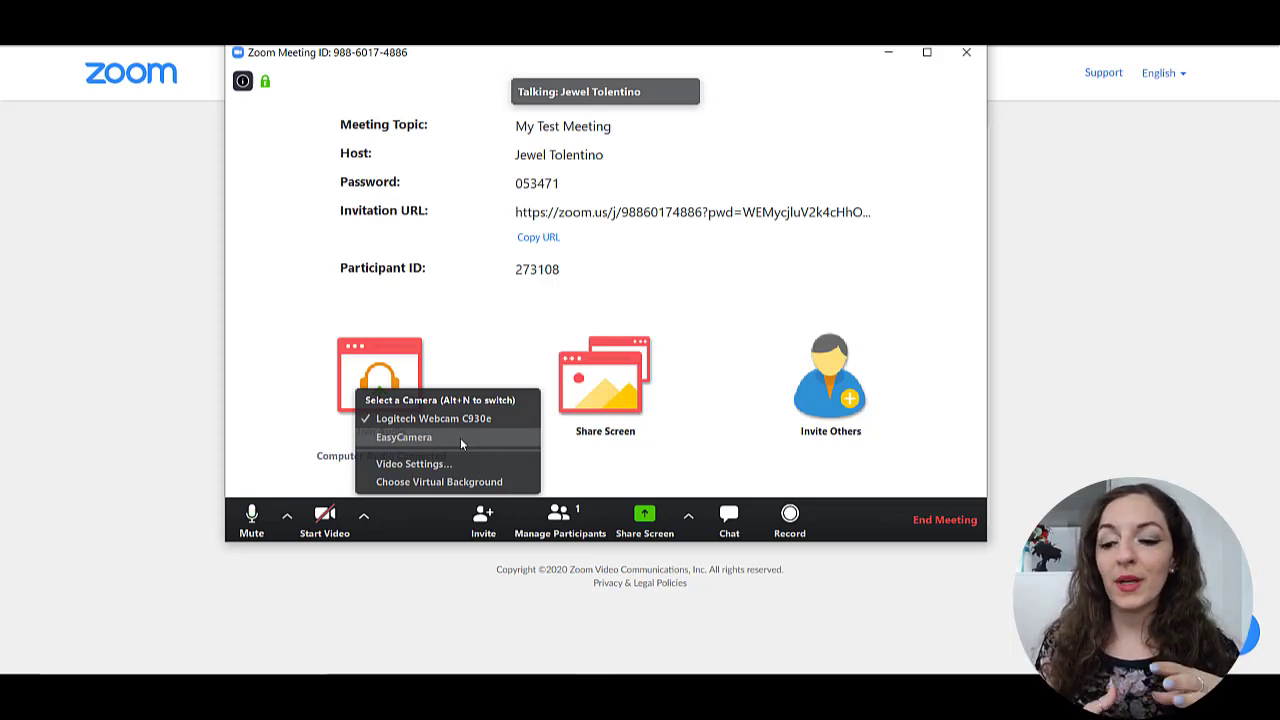
pyautogui.click(460, 437)
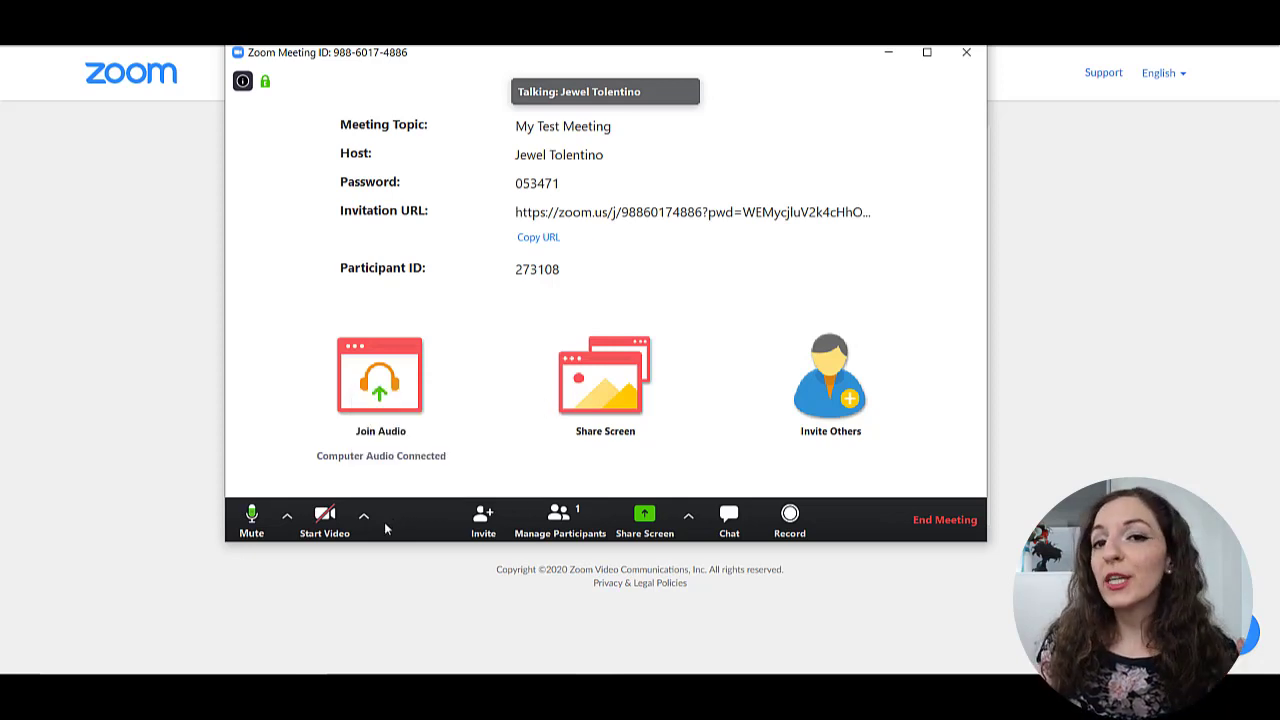
pyautogui.click(286, 518)
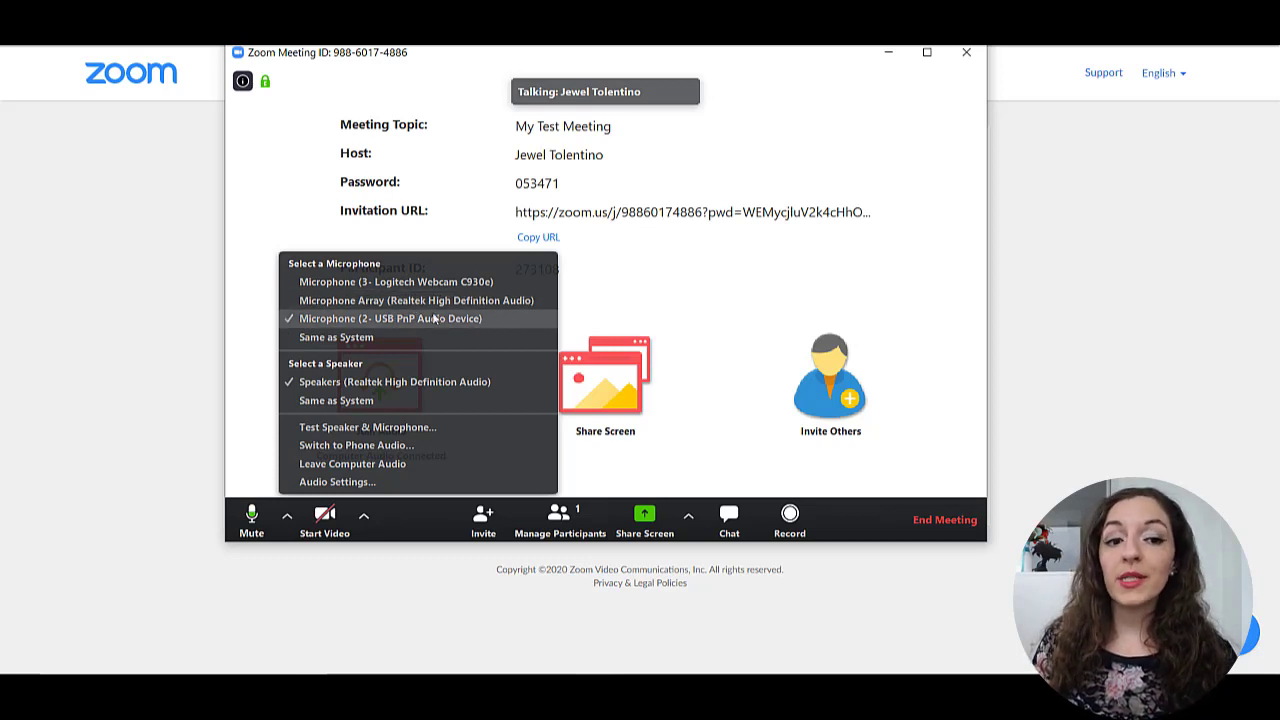
# - Dismiss the audio device list so My Test Meeting's details and controls reappear
pyautogui.click(407, 527)
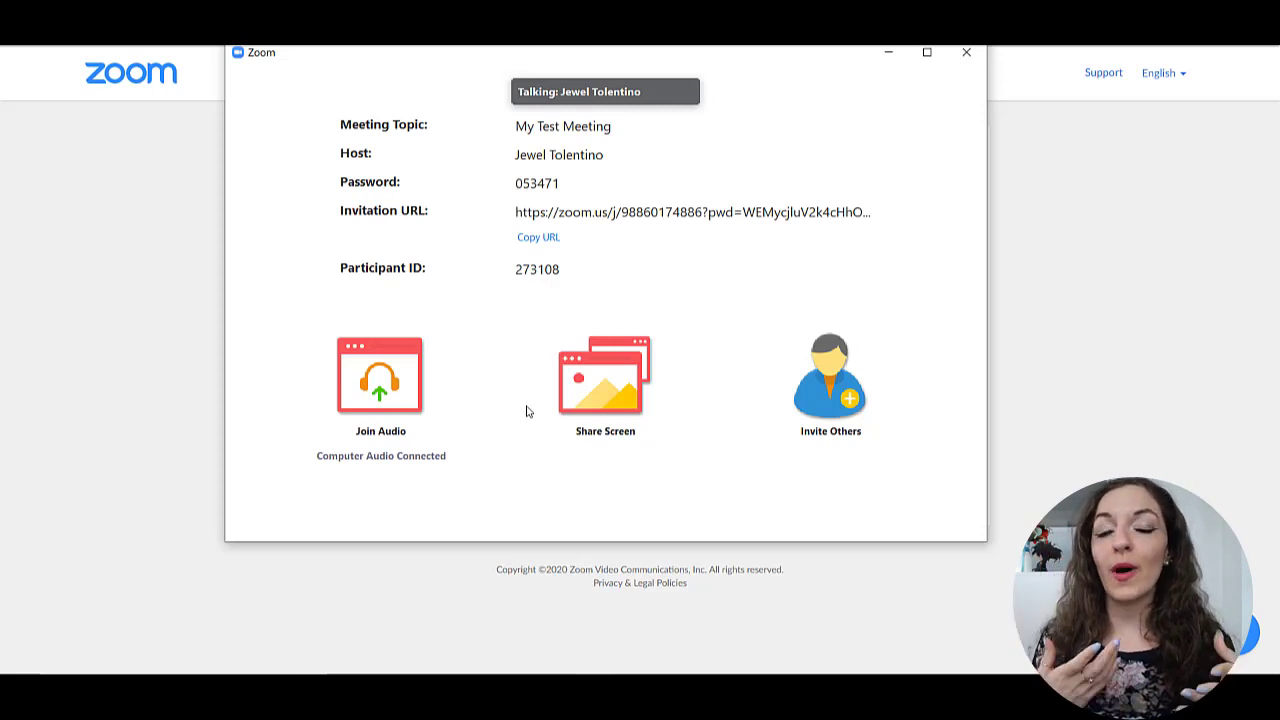
pyautogui.moveTo(514, 400)
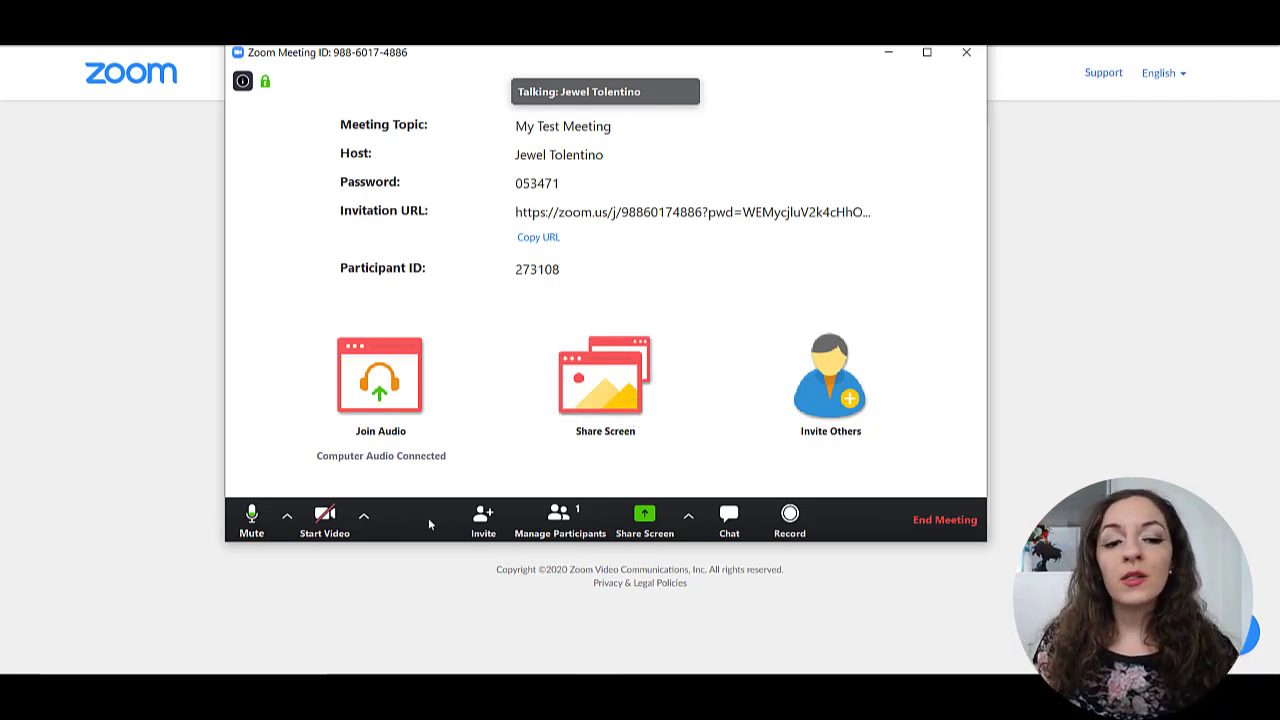
pyautogui.click(484, 520)
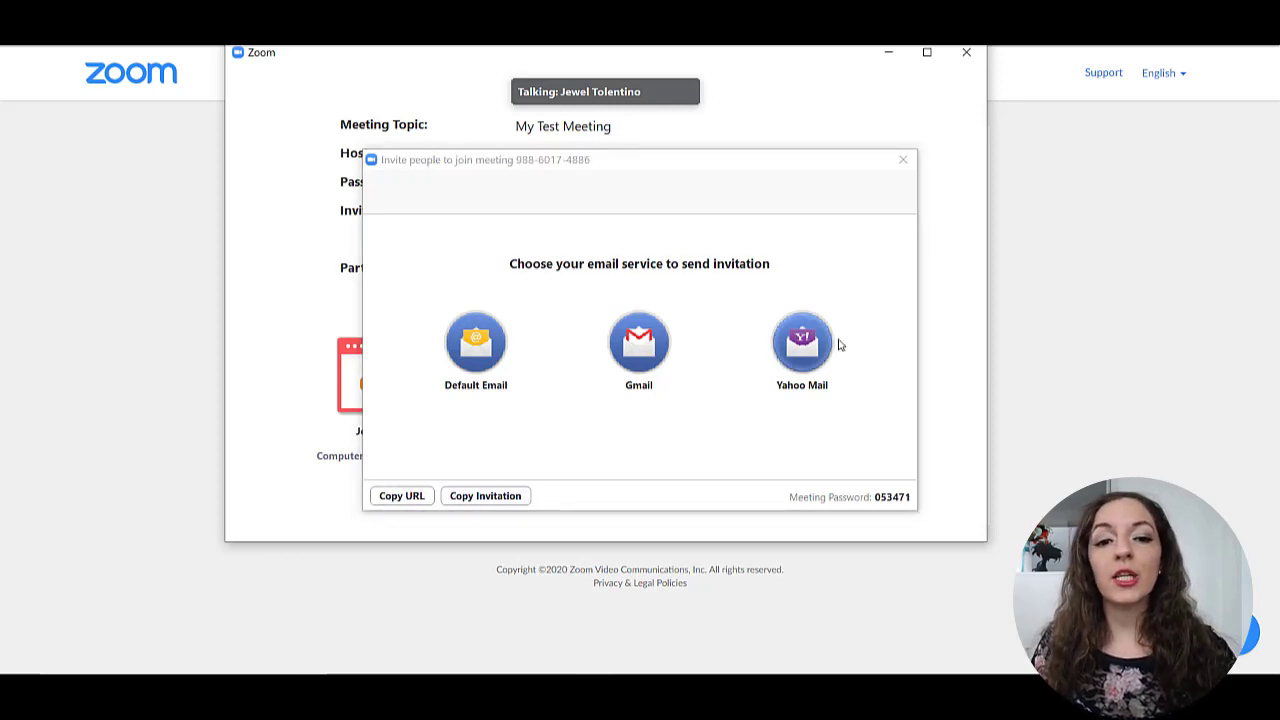
pyautogui.click(904, 161)
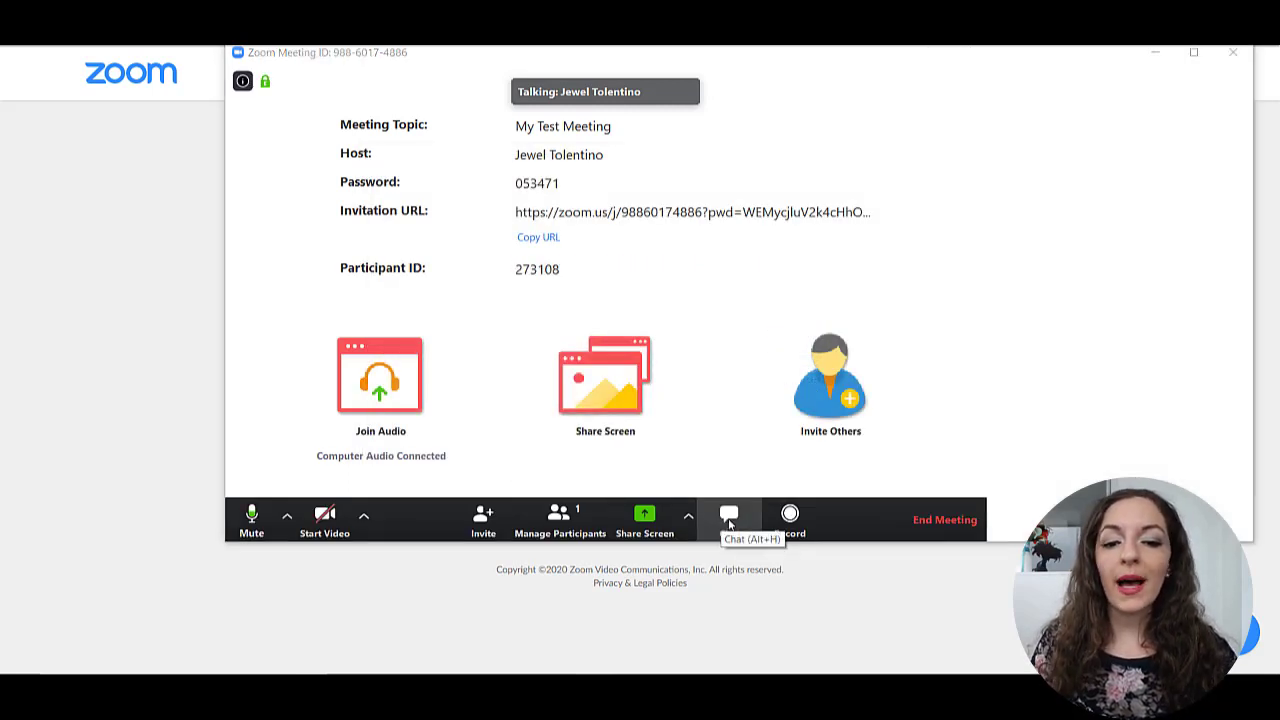
pyautogui.click(729, 518)
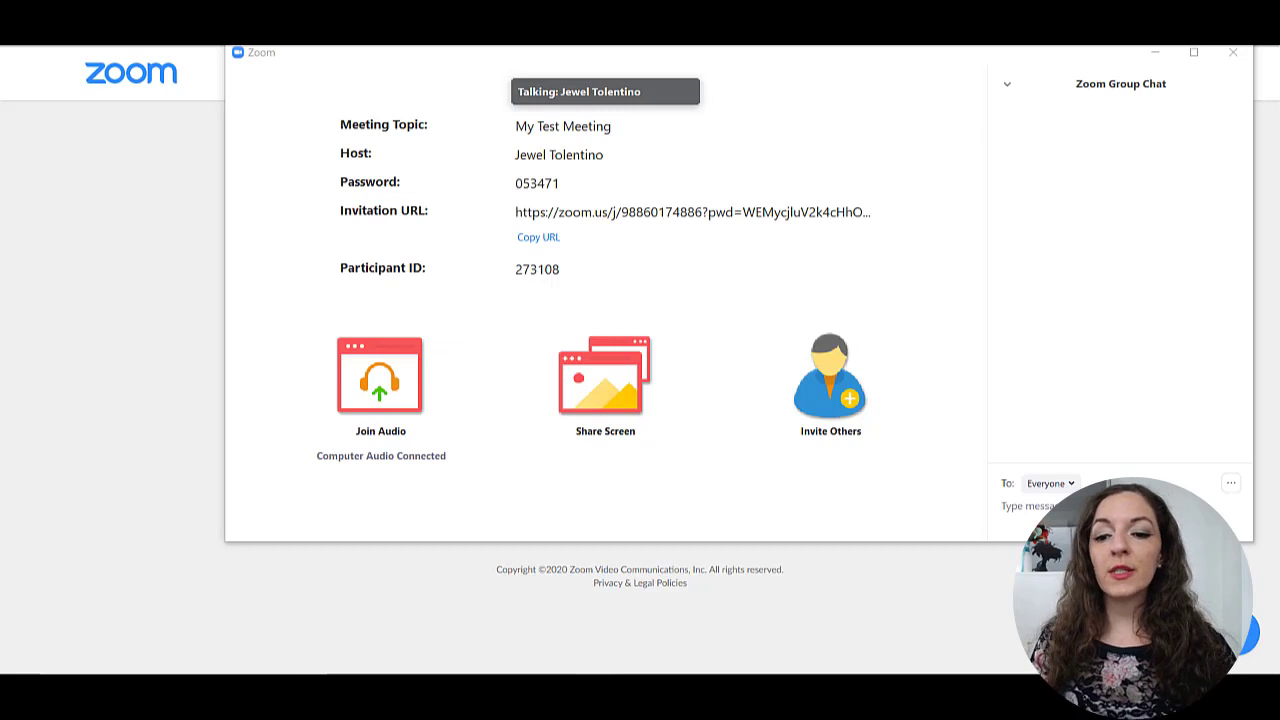
pyautogui.moveTo(669, 486)
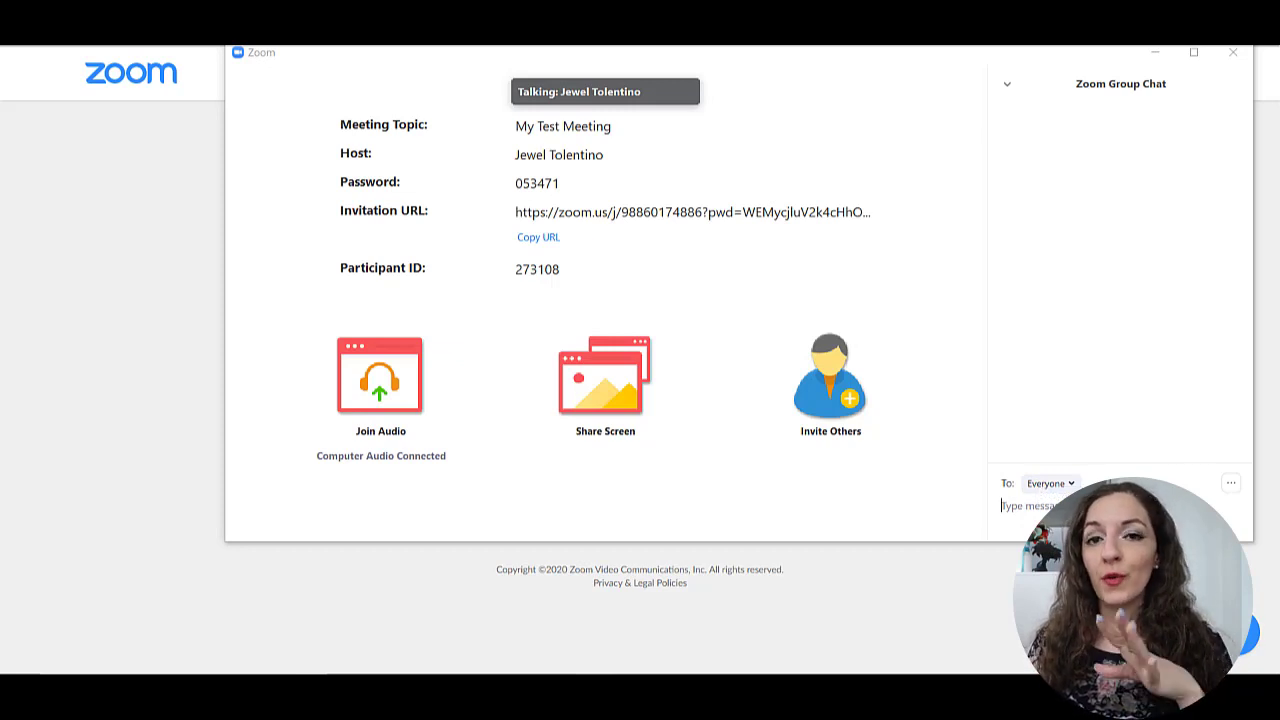
pyautogui.moveTo(791, 520)
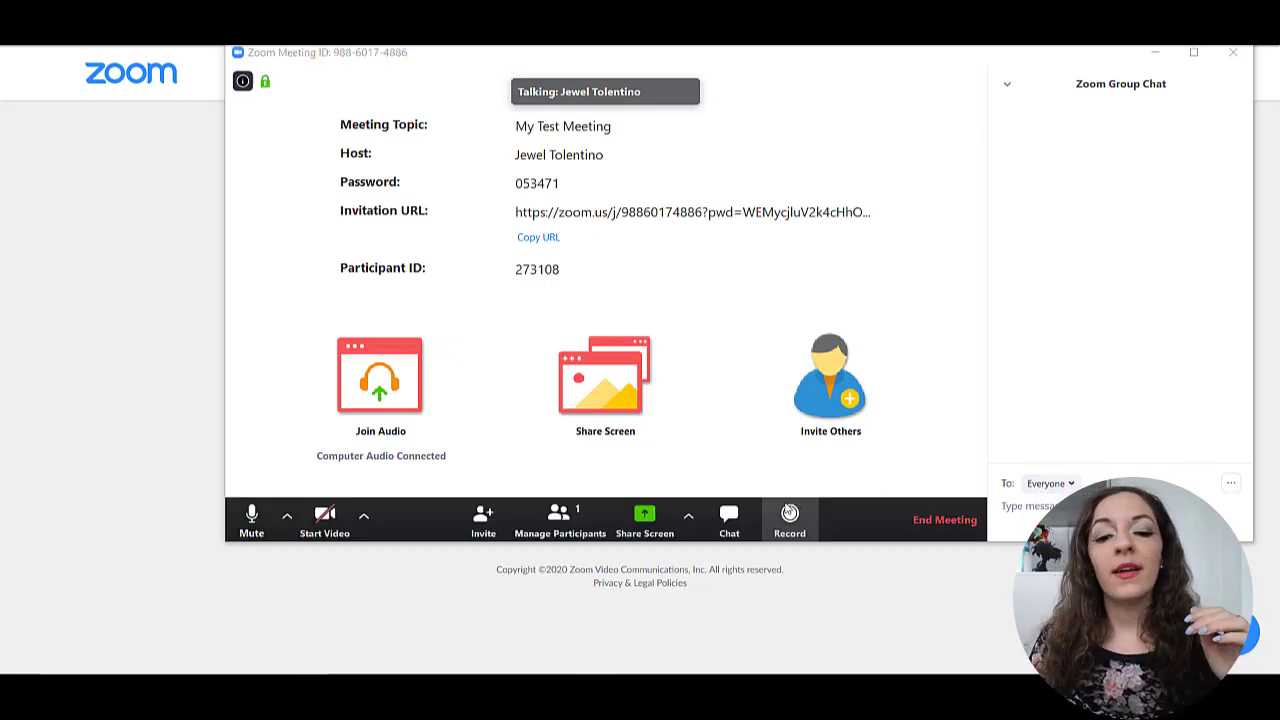
pyautogui.click(733, 532)
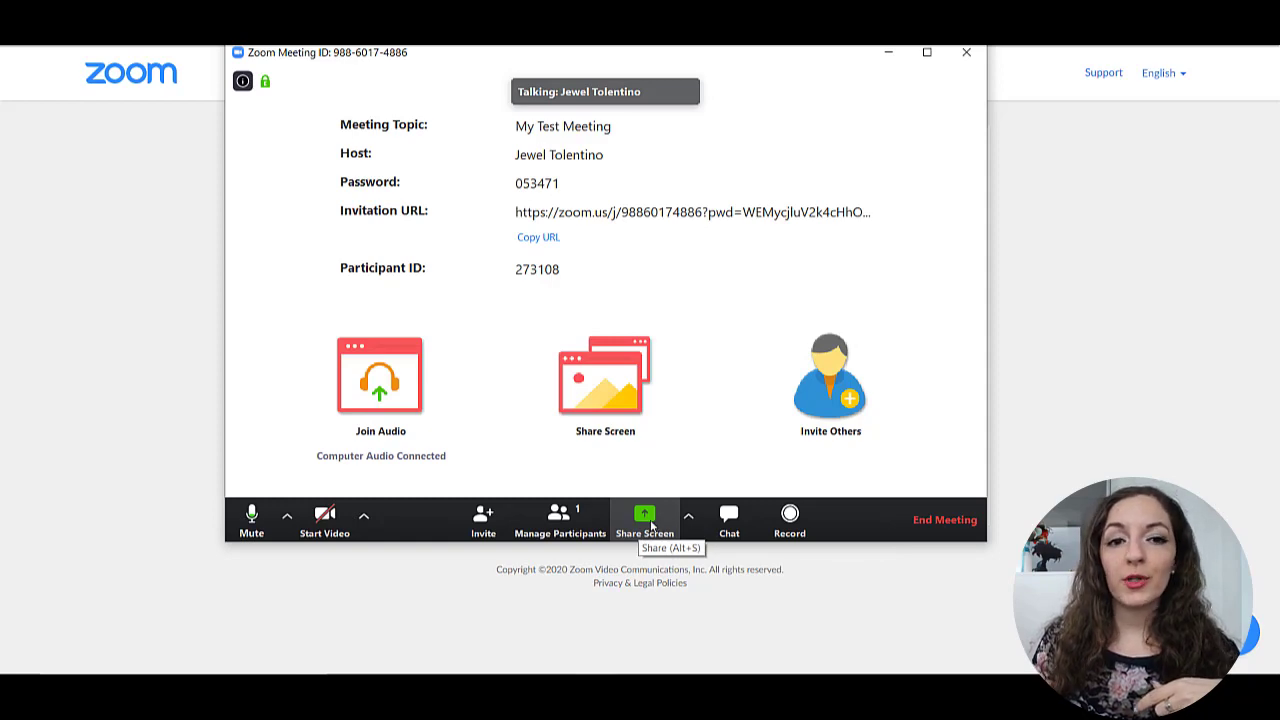
# - Share a blank Whiteboard in My Test Meeting
pyautogui.click(645, 518)
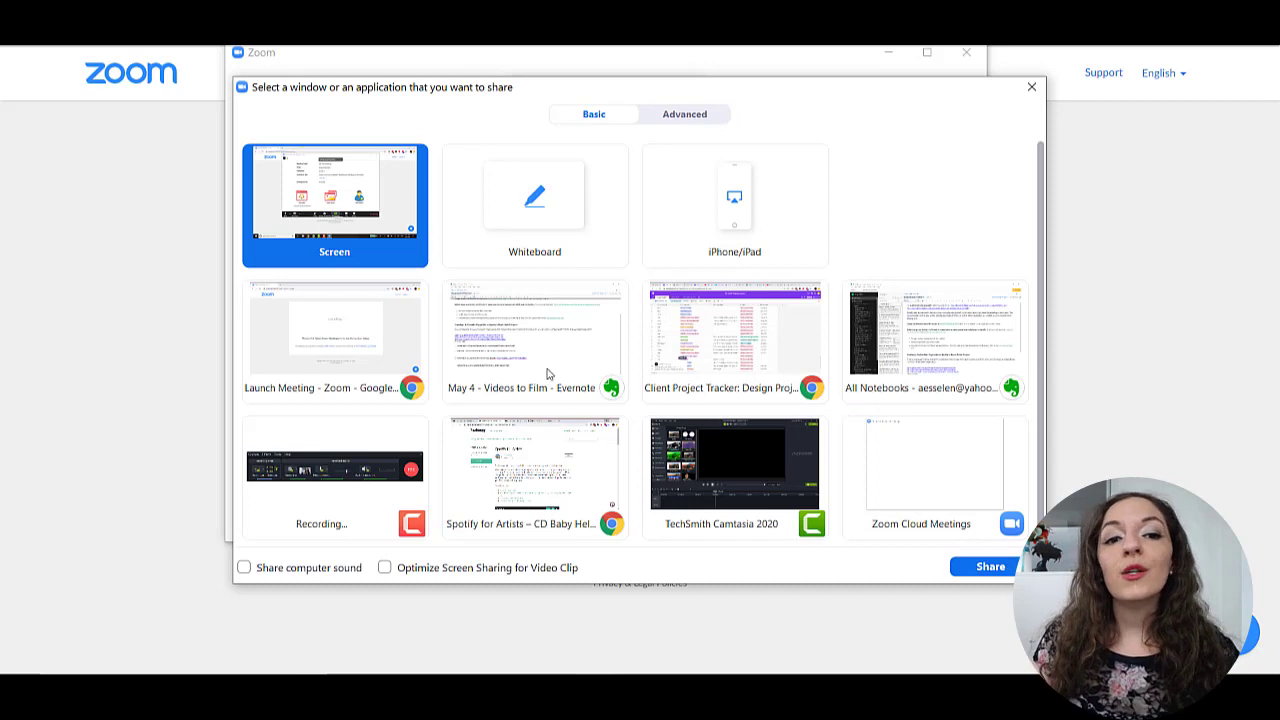
pyautogui.click(540, 186)
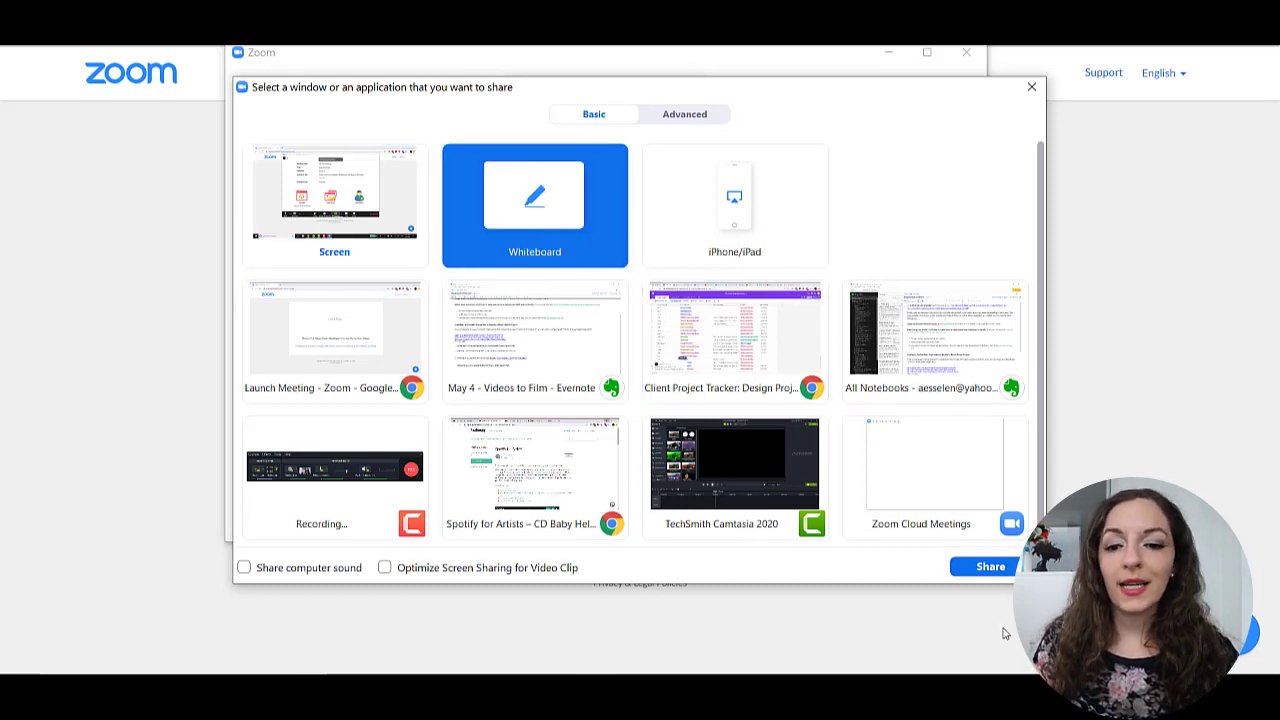
pyautogui.click(977, 568)
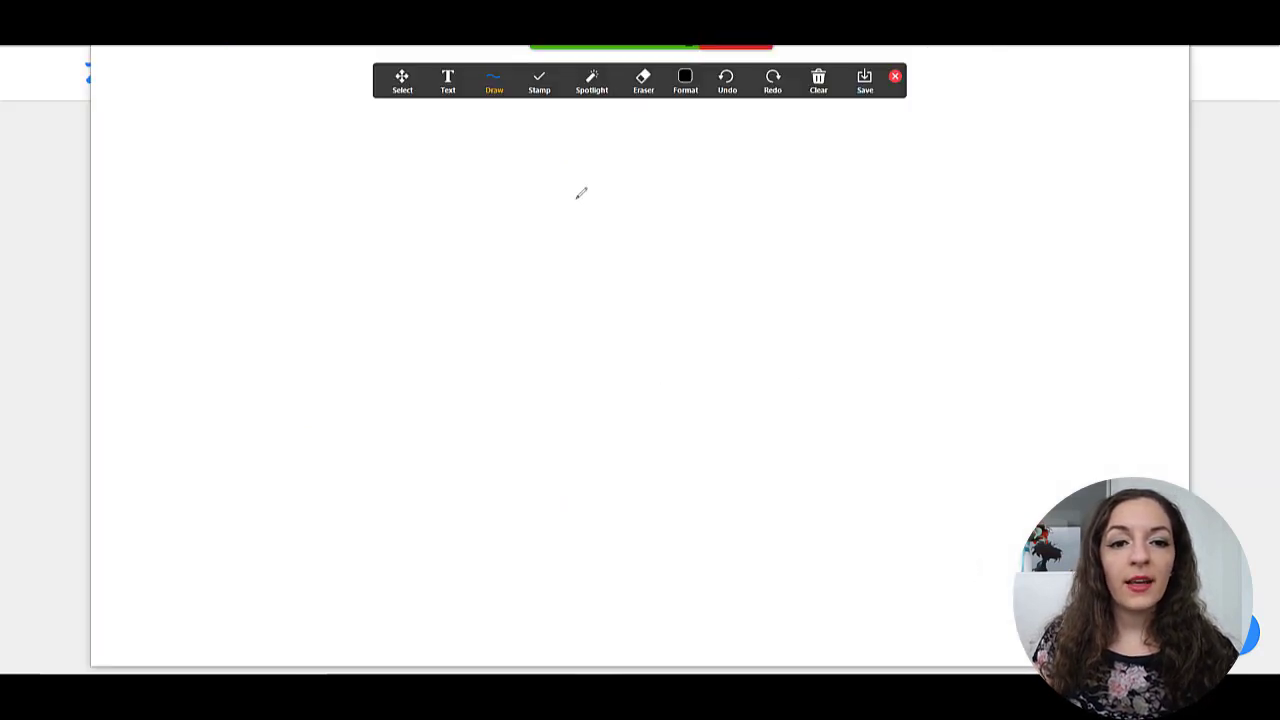
# - Draw a figure-eight and a long wavy line across it, then select the Text tool
pyautogui.moveTo(720, 227)
pyautogui.mouseDown()
pyautogui.moveTo(646, 200)
pyautogui.moveTo(876, 474)
pyautogui.moveTo(894, 257)
pyautogui.moveTo(692, 205)
pyautogui.mouseUp()
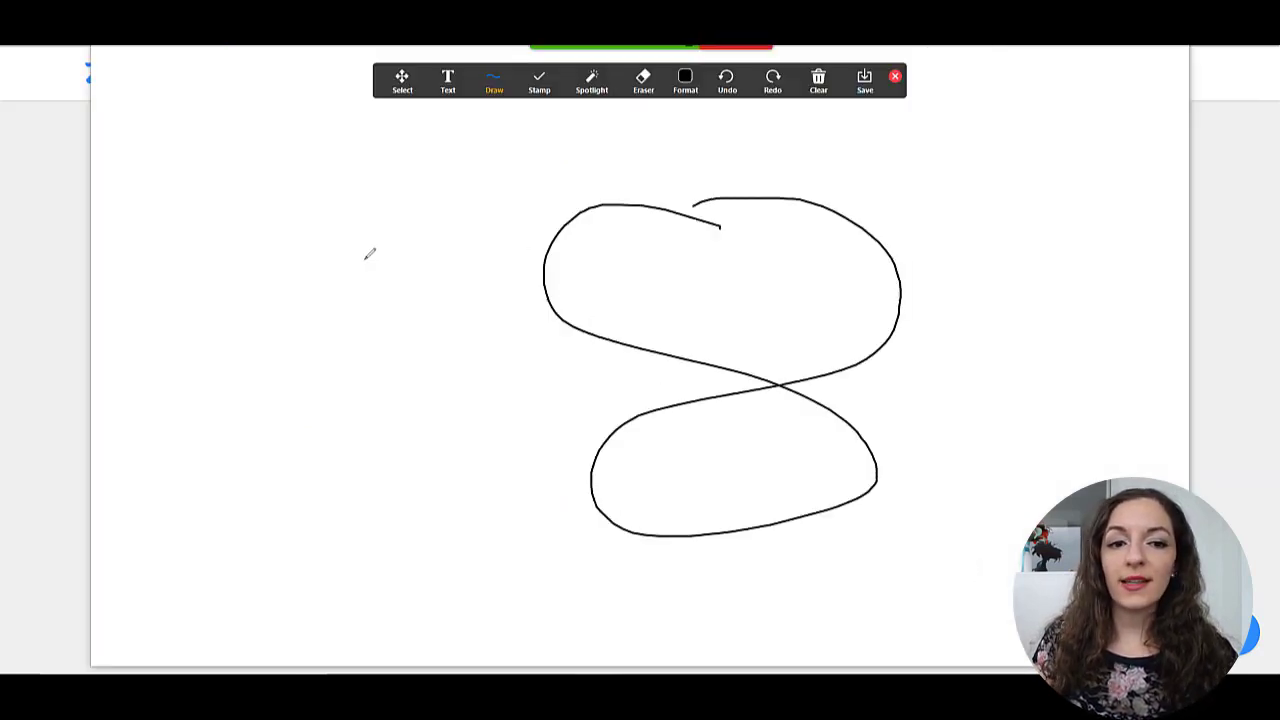
pyautogui.moveTo(355, 248)
pyautogui.mouseDown()
pyautogui.moveTo(672, 362)
pyautogui.moveTo(1045, 388)
pyautogui.mouseUp()
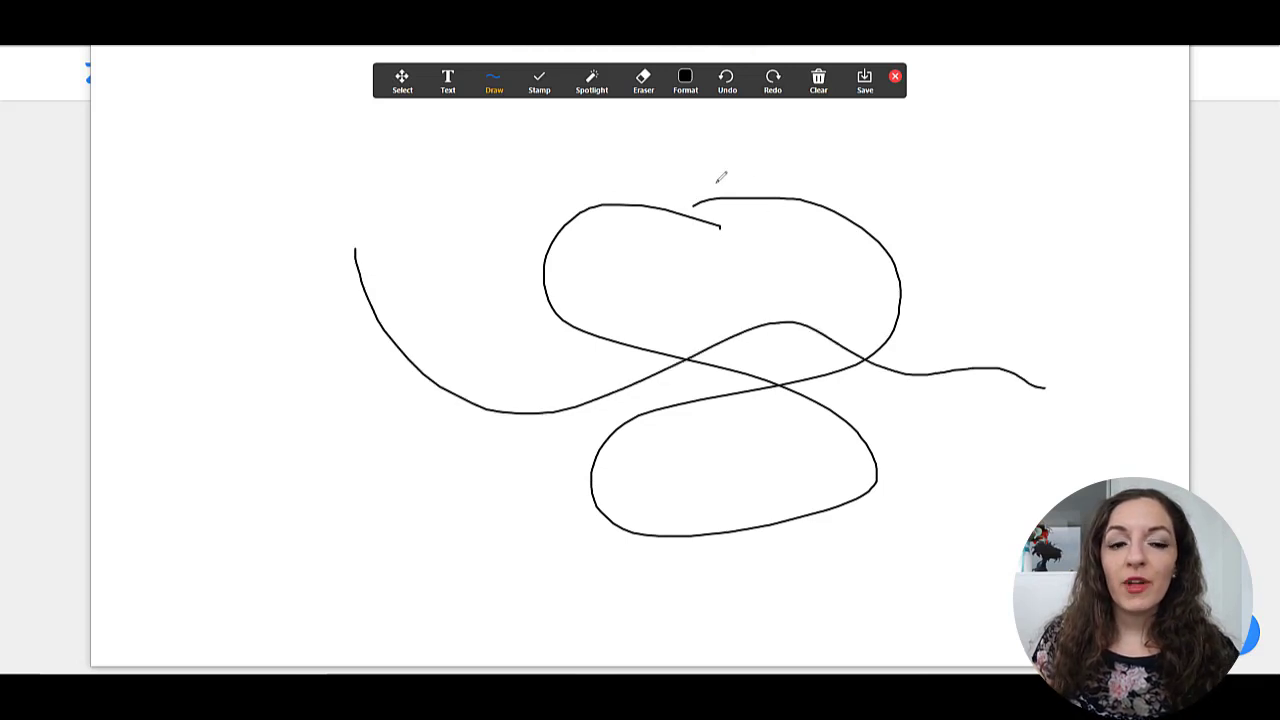
pyautogui.click(448, 82)
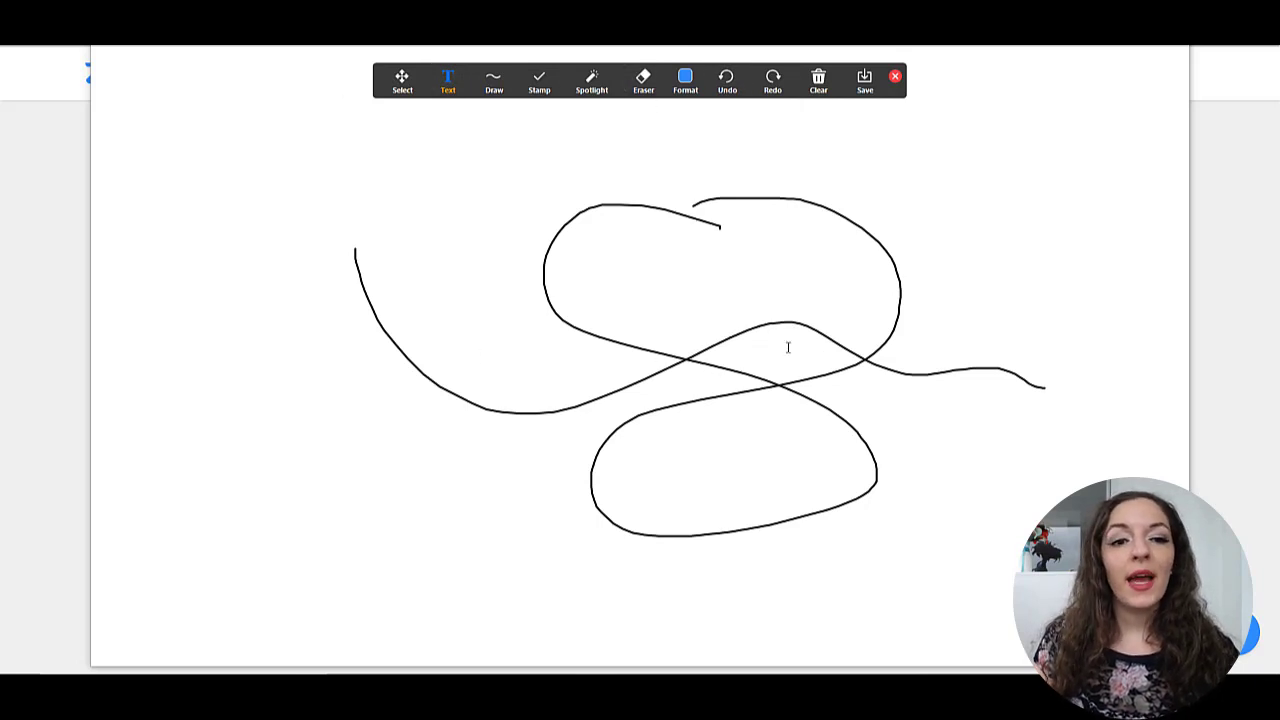
pyautogui.moveTo(697, 82)
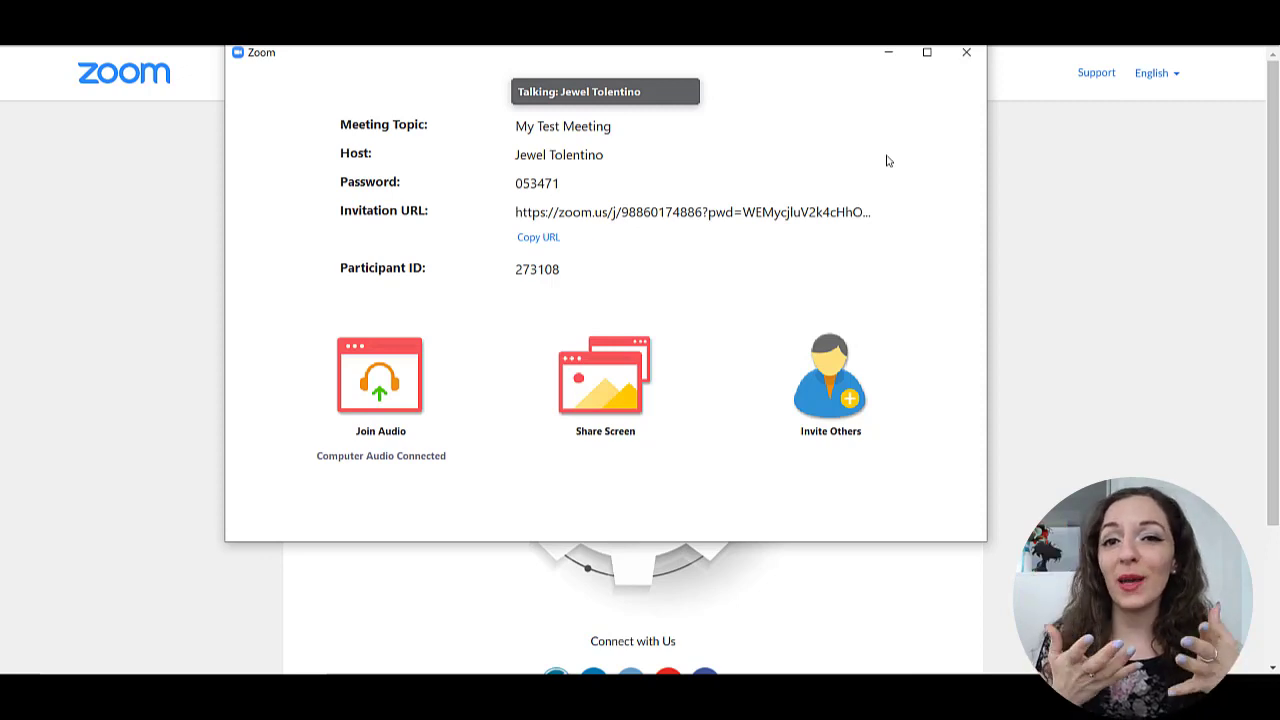
# - End My Test Meeting for all participants and close the Update Available notice
pyautogui.moveTo(797, 283)
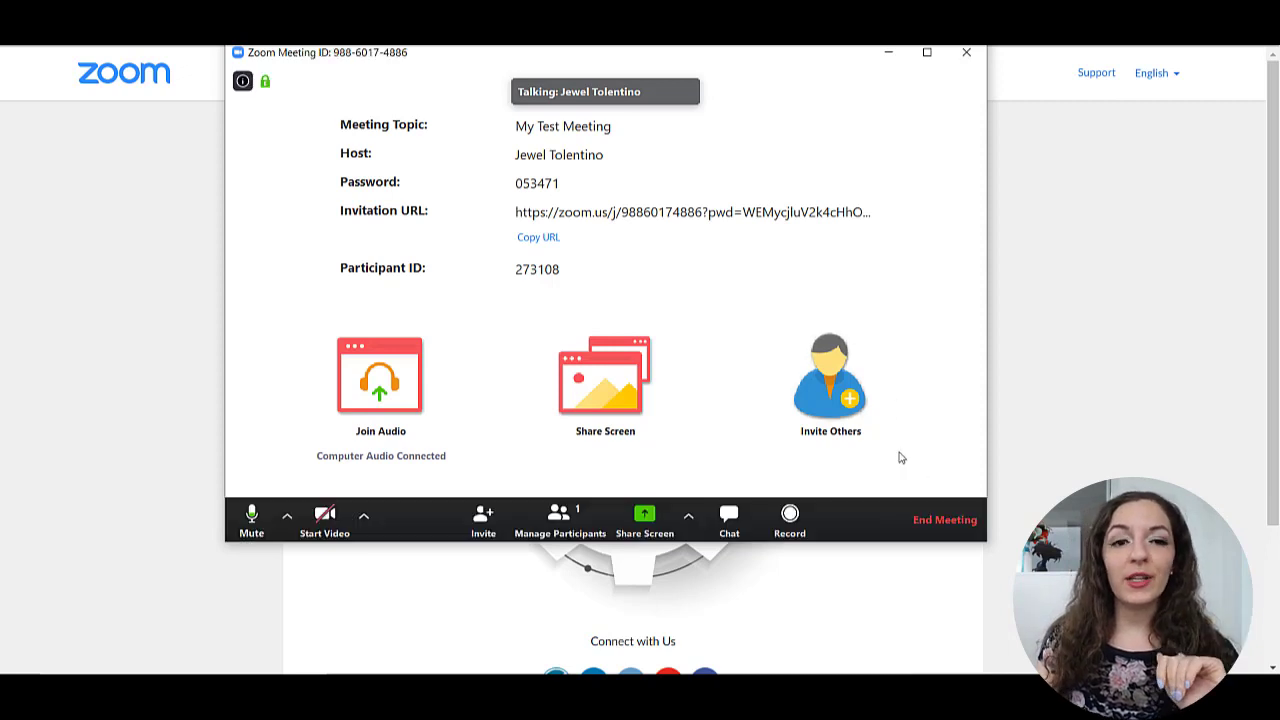
pyautogui.click(937, 517)
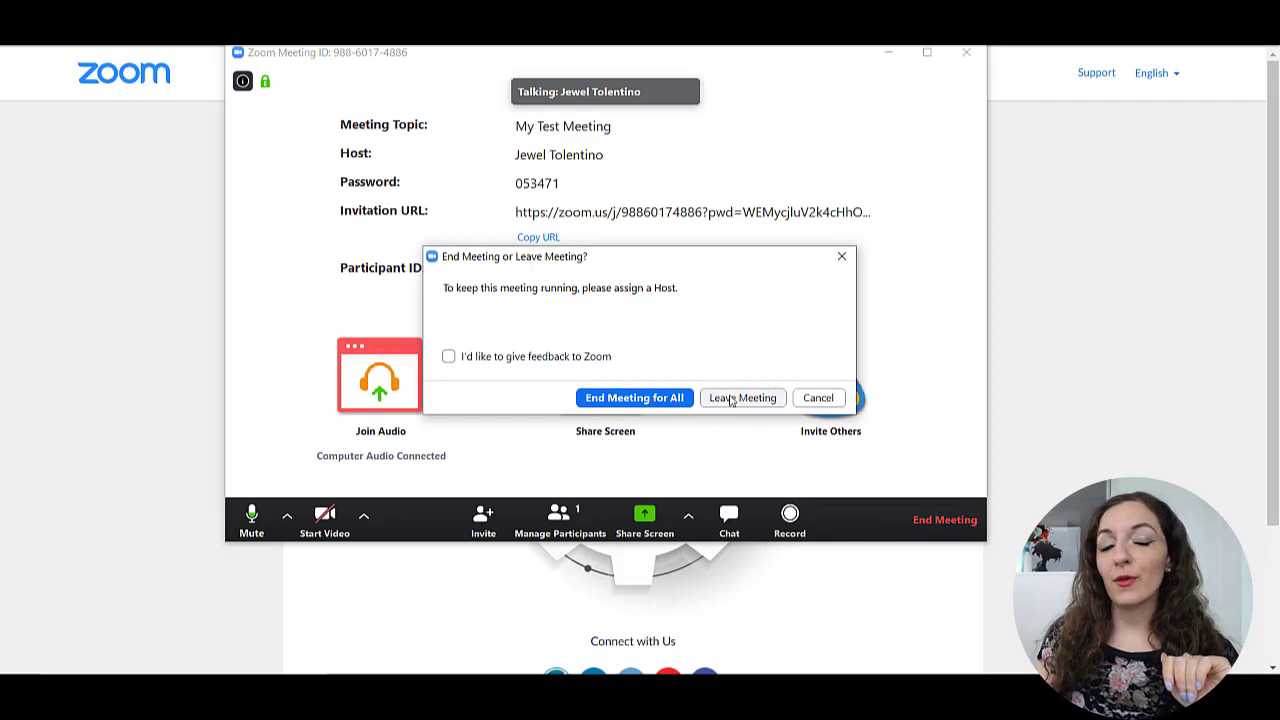
pyautogui.click(645, 398)
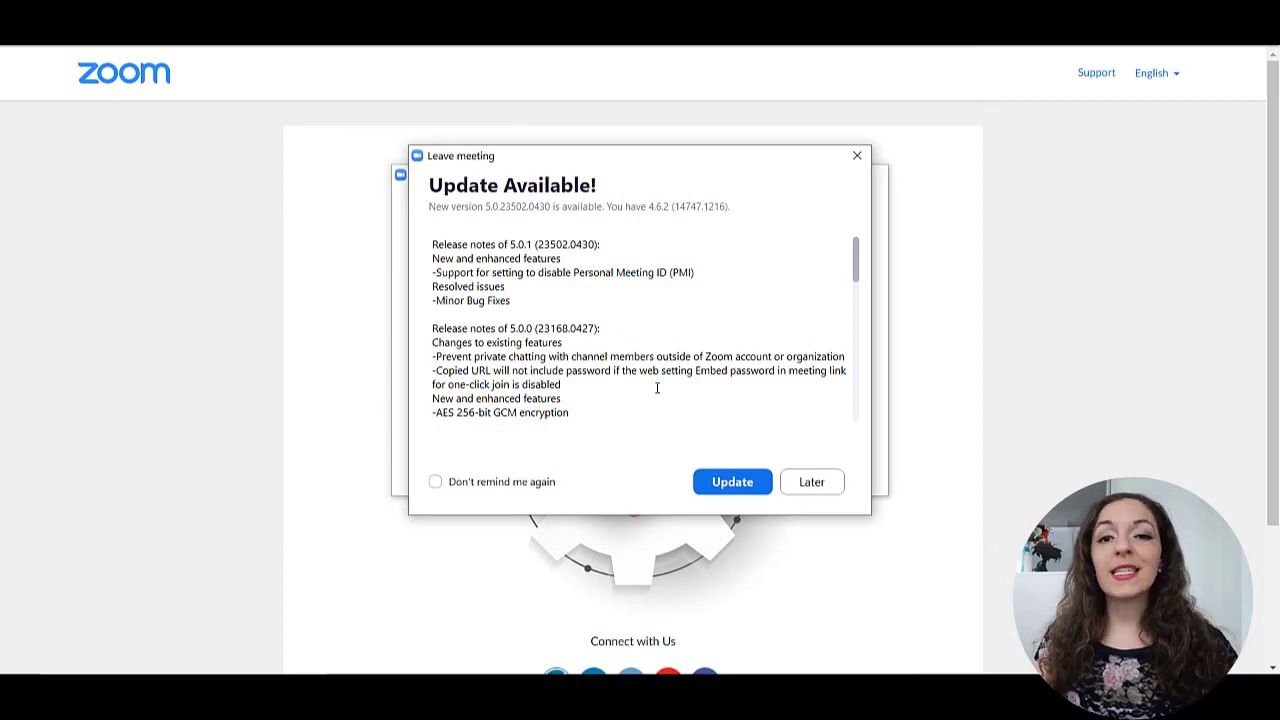
pyautogui.click(857, 156)
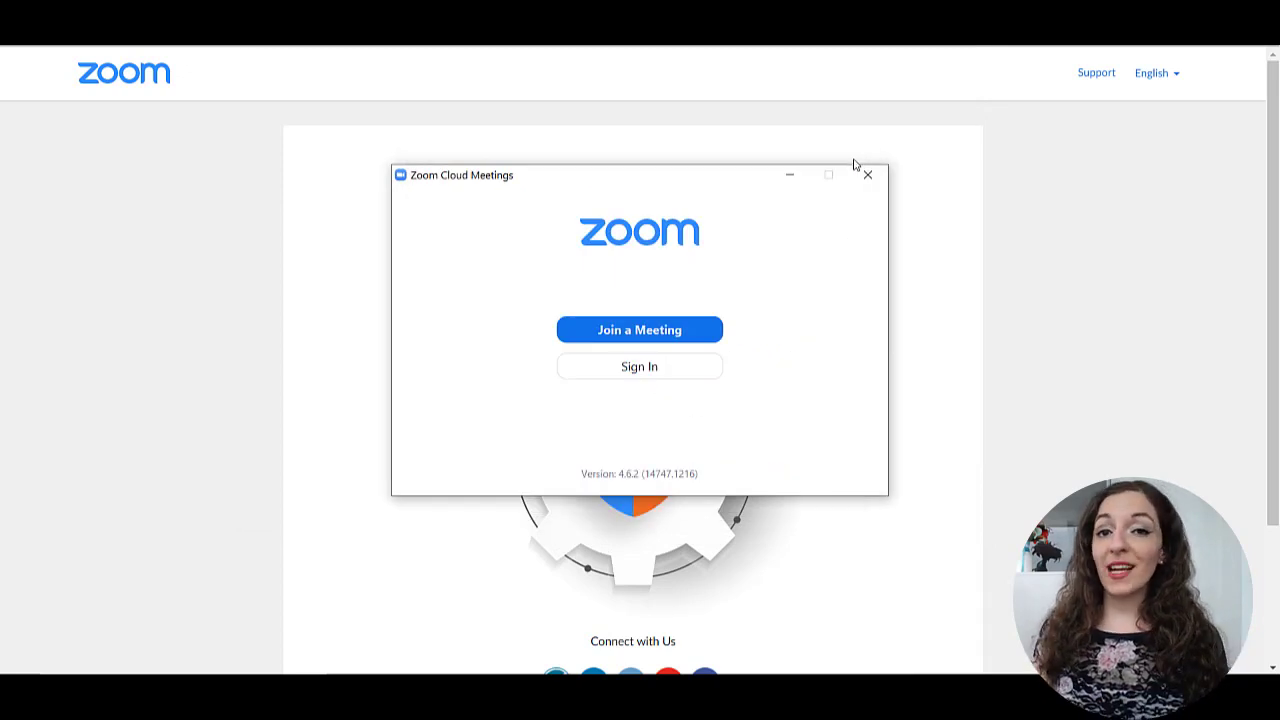